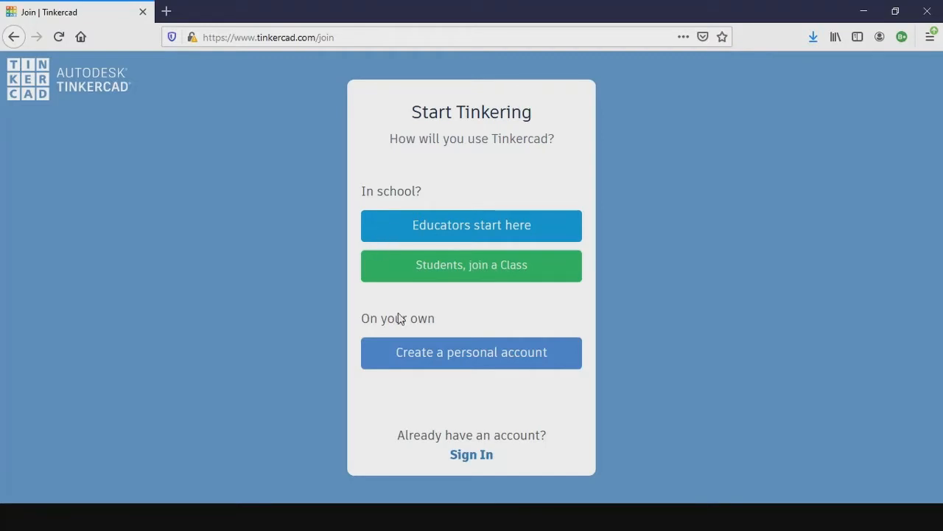
# - Go from the personal email sign-up to signing in with an existing account, and create a new 3D design
pyautogui.click(433, 361)
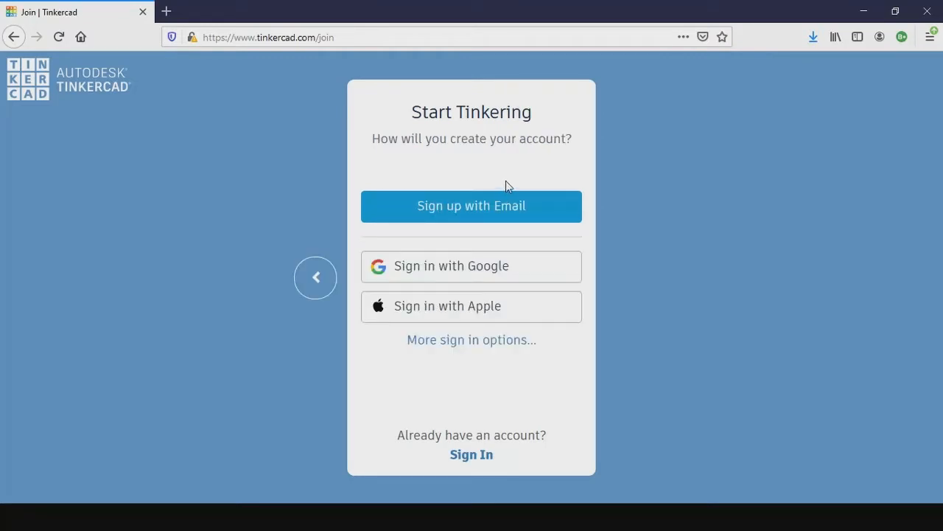
pyautogui.click(480, 210)
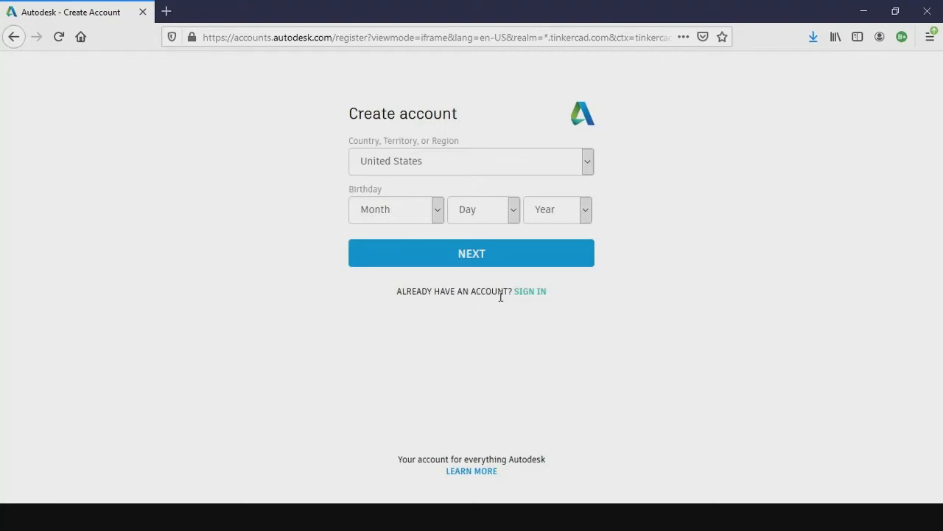
pyautogui.click(529, 291)
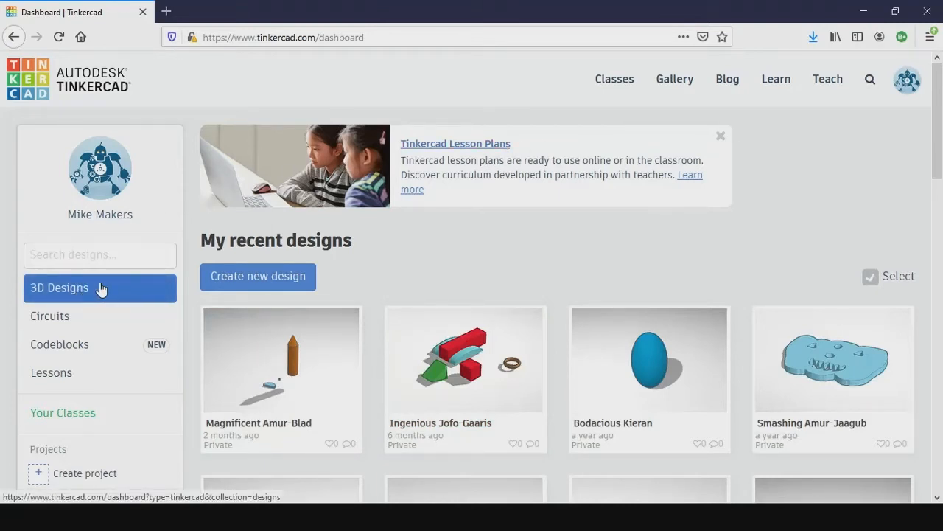
pyautogui.click(256, 278)
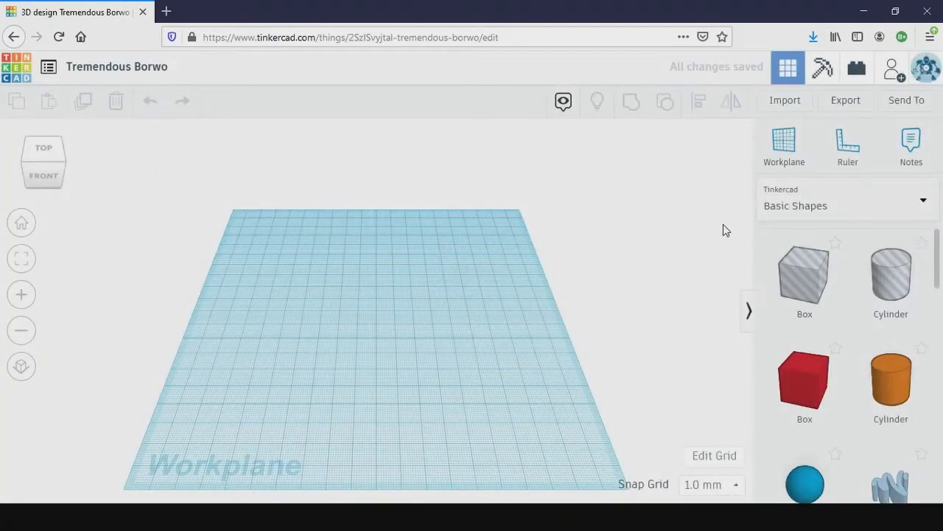
# - Examine the range of shapes available in the Basic Shapes library
pyautogui.scroll(-3, 438, 283)
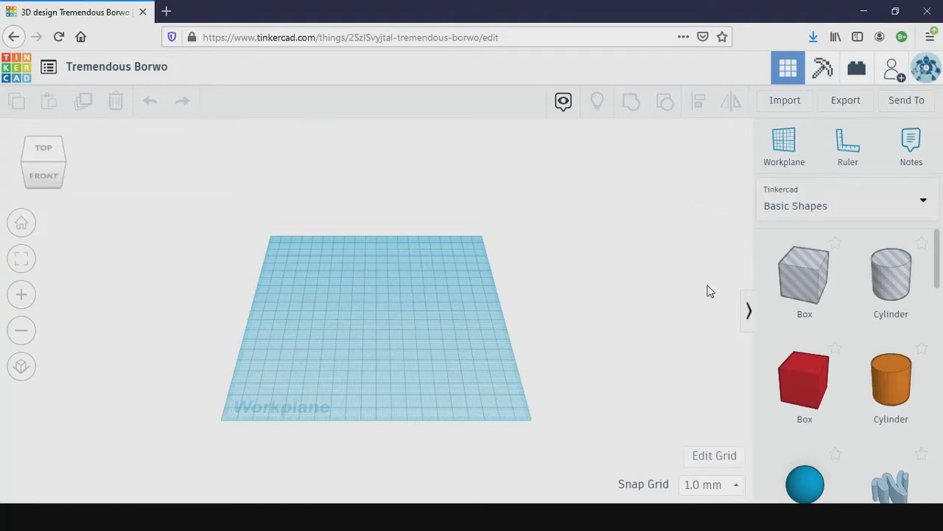
pyautogui.click(829, 210)
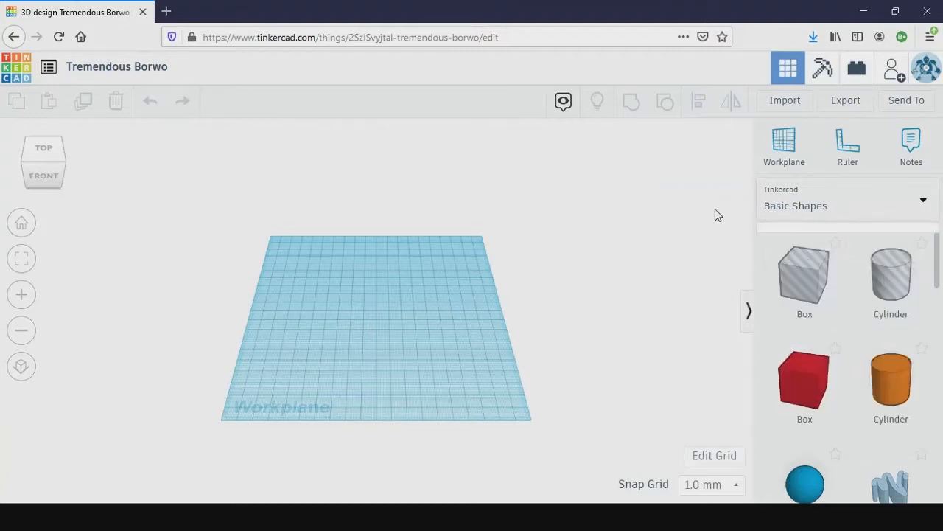
pyautogui.scroll(-3, 901, 305)
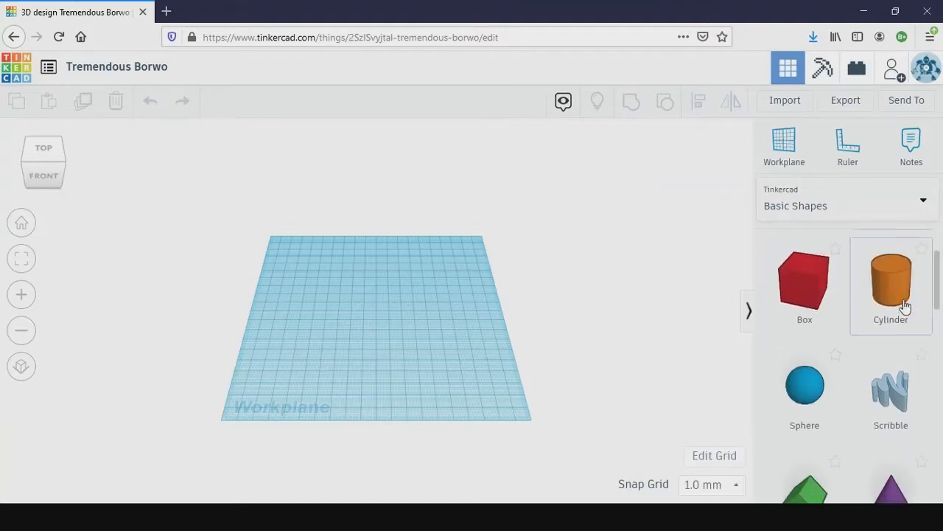
pyautogui.scroll(-7, 901, 305)
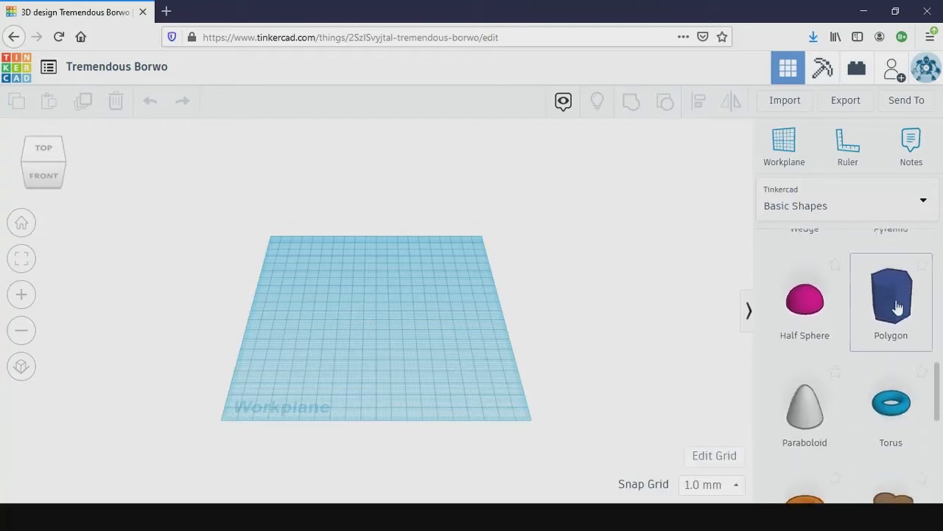
pyautogui.scroll(-3, 896, 307)
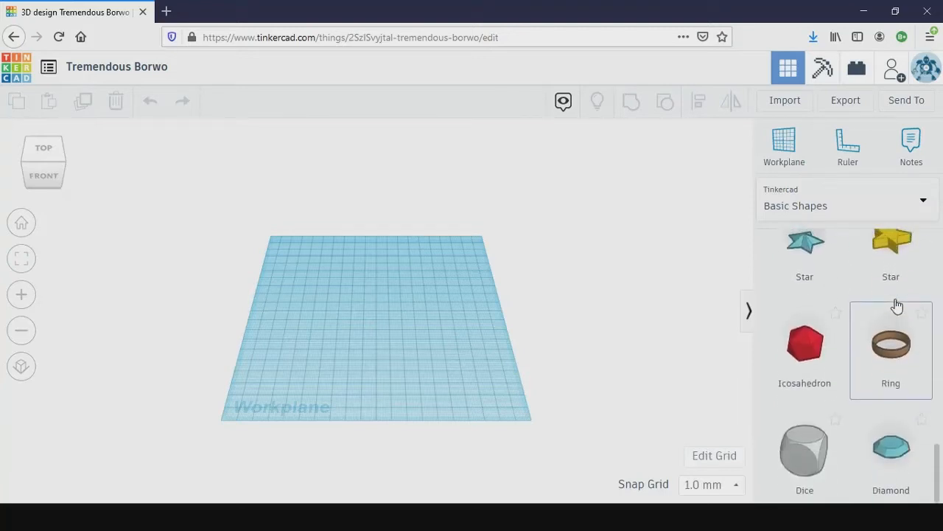
pyautogui.scroll(5, 896, 307)
pyautogui.scroll(8, 895, 306)
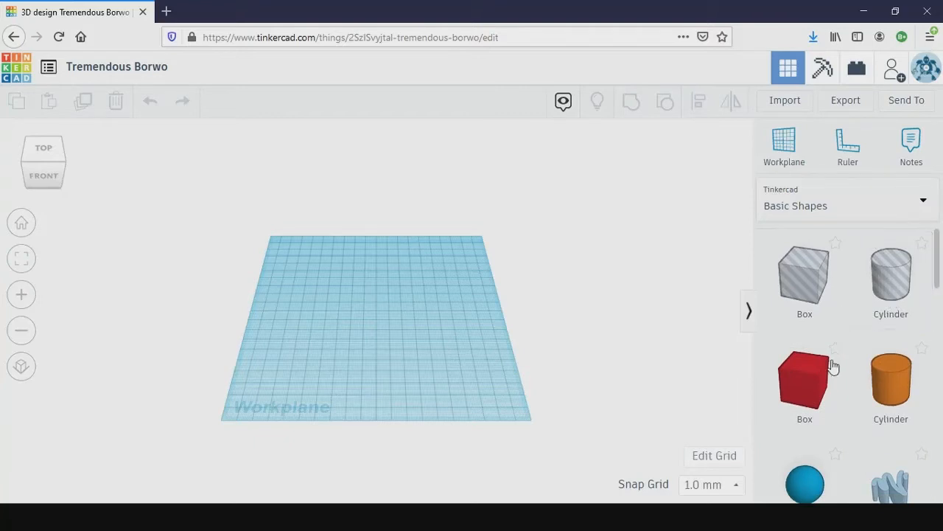
pyautogui.scroll(-2, 835, 365)
pyautogui.scroll(-6, 837, 357)
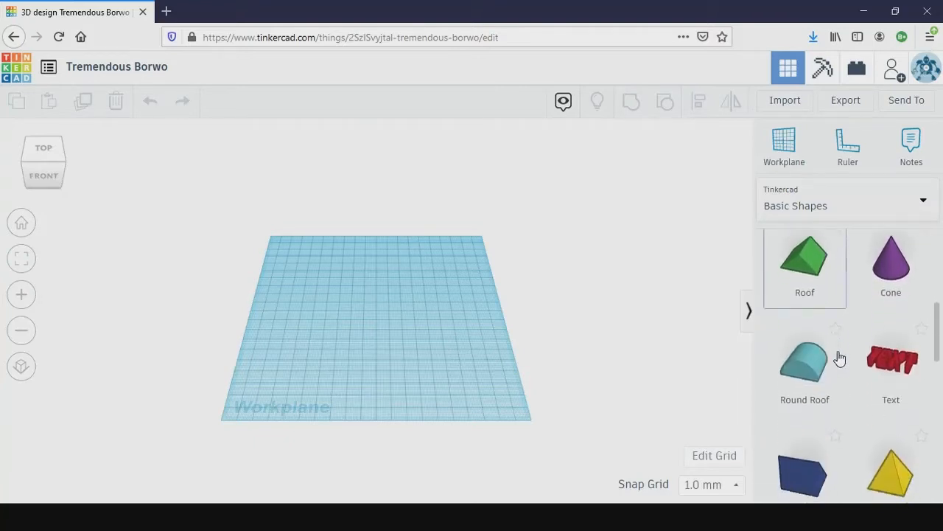
pyautogui.scroll(-1, 839, 358)
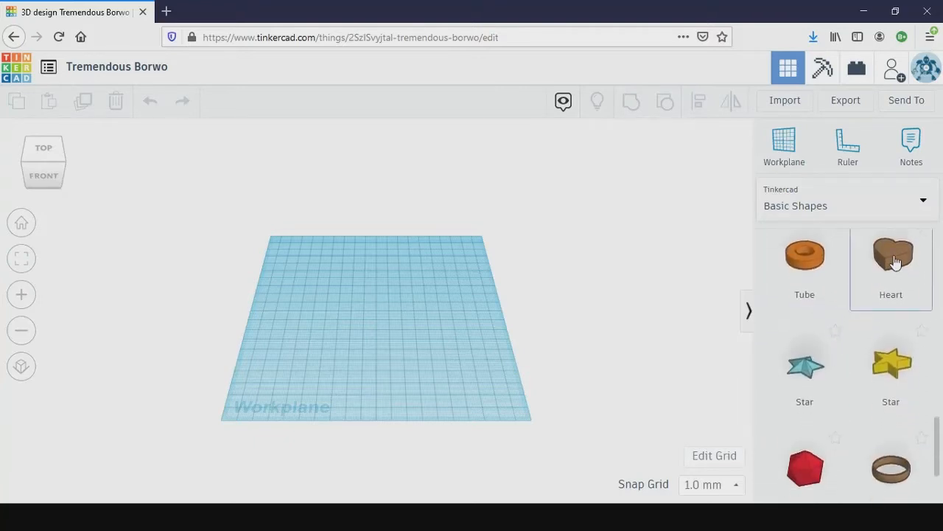
# - Place a Tube from the Basic Shapes near the middle of the workplane and deselect it
pyautogui.scroll(1, 889, 293)
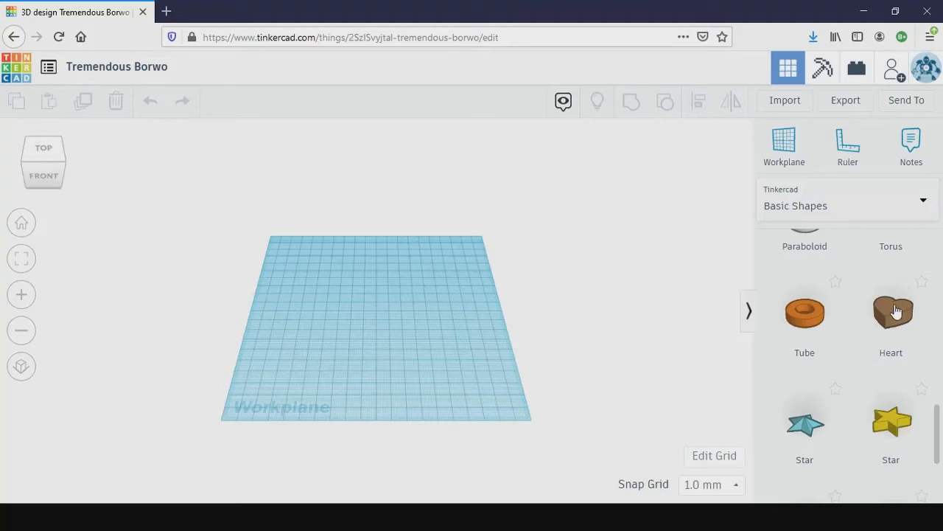
pyautogui.moveTo(761, 331); pyautogui.dragTo(404, 336)
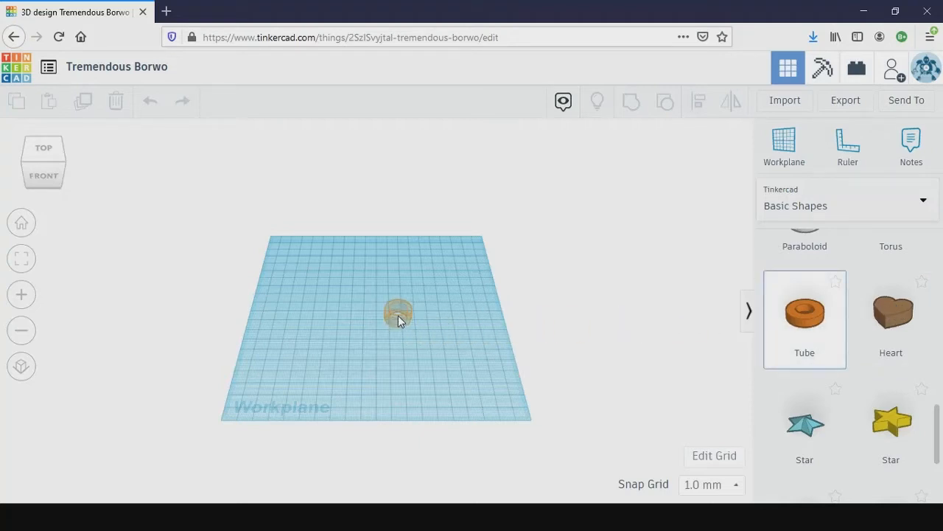
pyautogui.moveTo(398, 316); pyautogui.dragTo(398, 315)
pyautogui.click(463, 355)
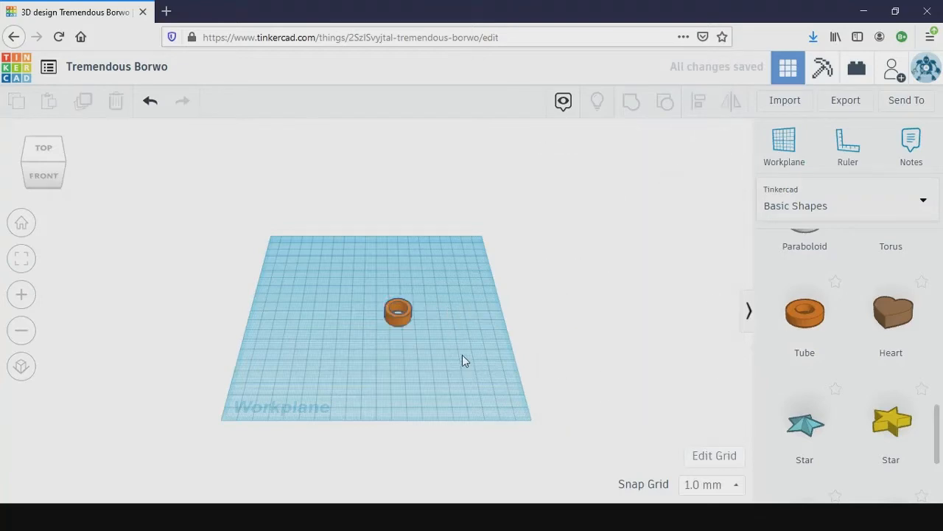
# - Examine the tube up close together with its shape parameters and editing handles
pyautogui.scroll(5, 438, 342)
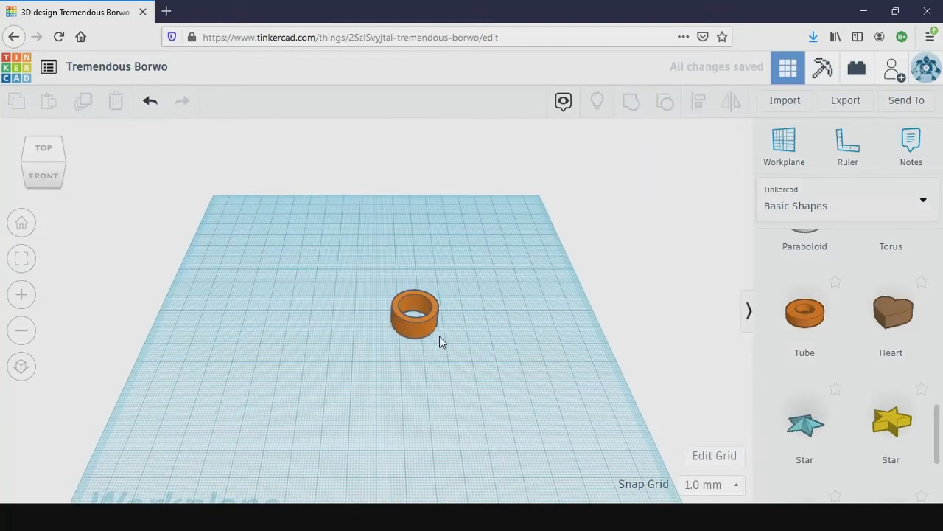
pyautogui.scroll(2, 444, 341)
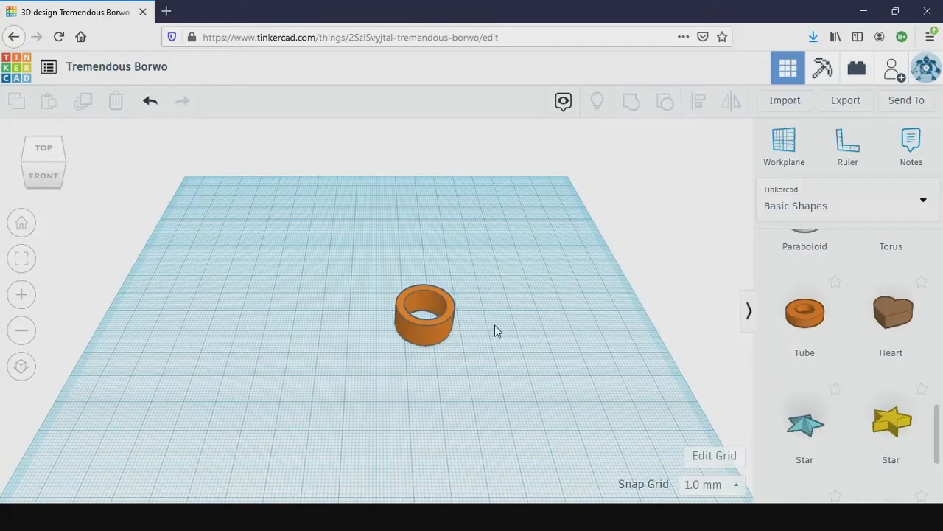
pyautogui.scroll(-4, 495, 332)
pyautogui.scroll(4, 495, 328)
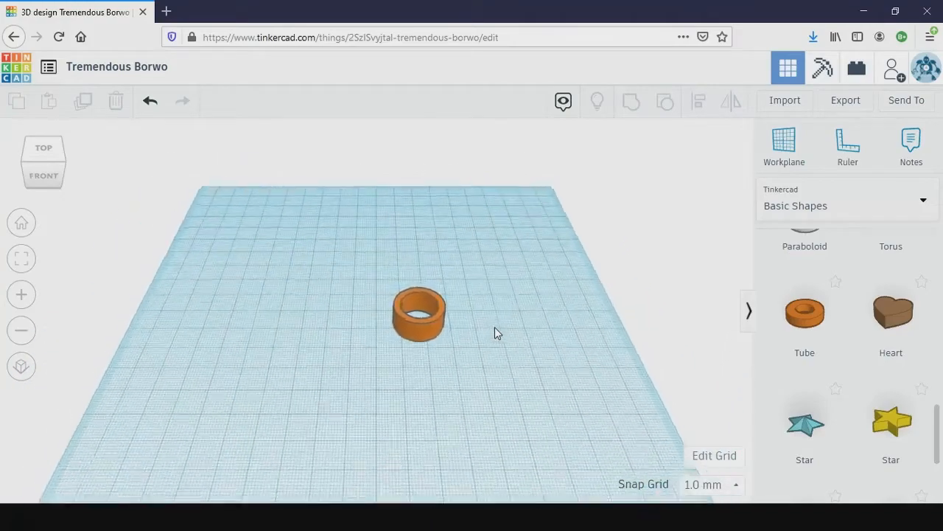
pyautogui.scroll(-3, 493, 332)
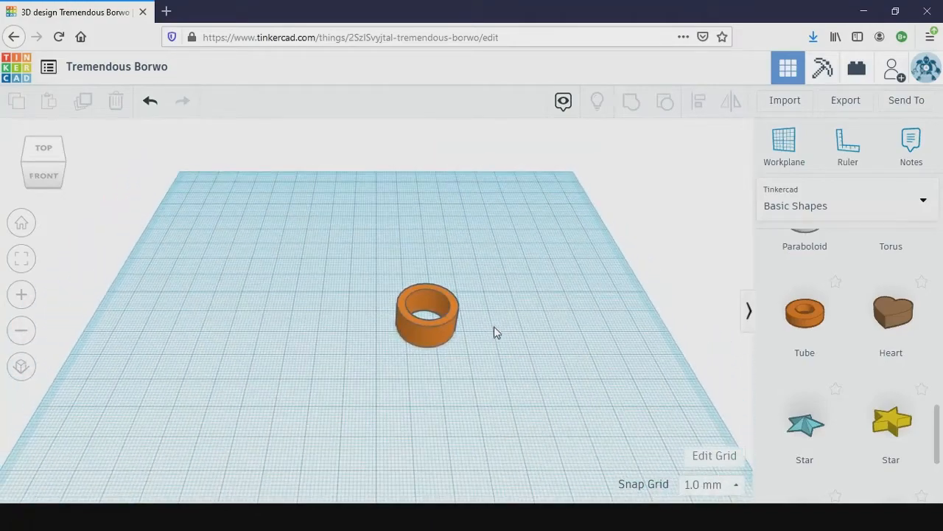
pyautogui.click(450, 333)
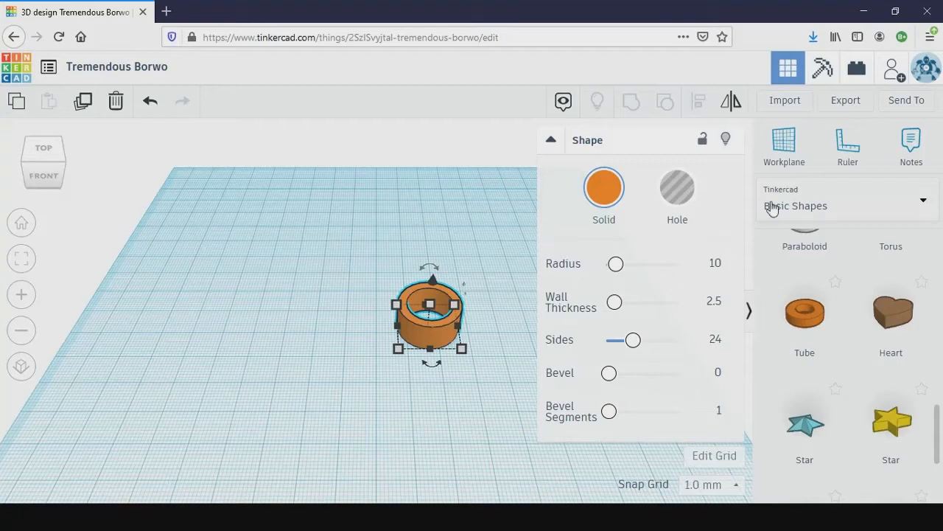
pyautogui.click(118, 138)
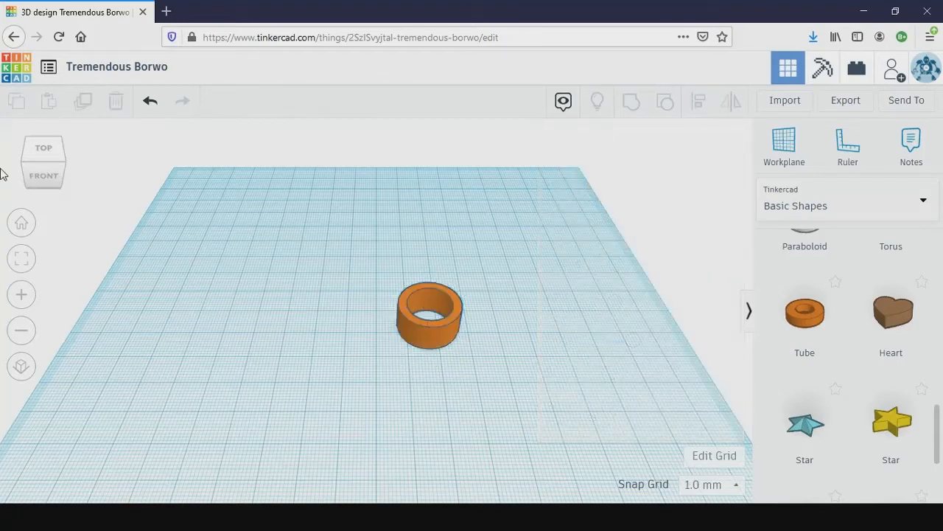
# - Examine the tube from the top, from behind and from below, and return to the home view
pyautogui.click(33, 151)
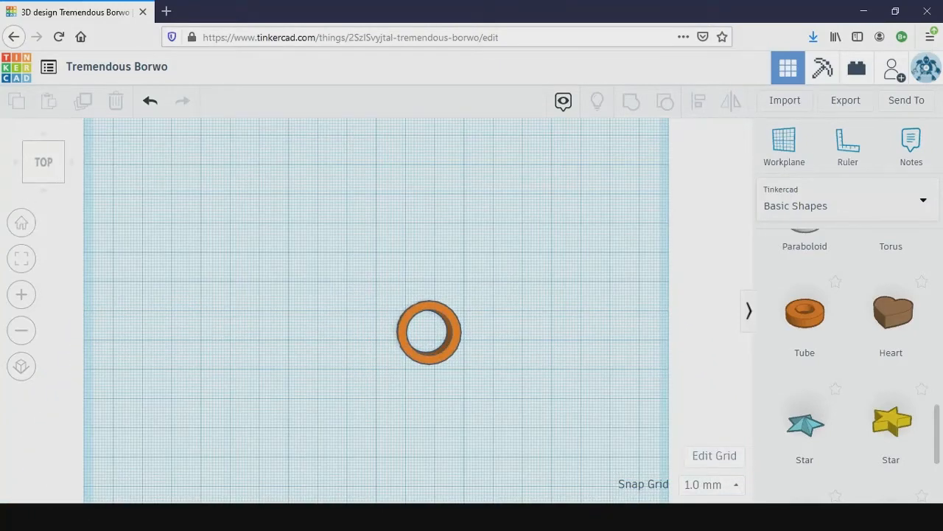
pyautogui.click(21, 223)
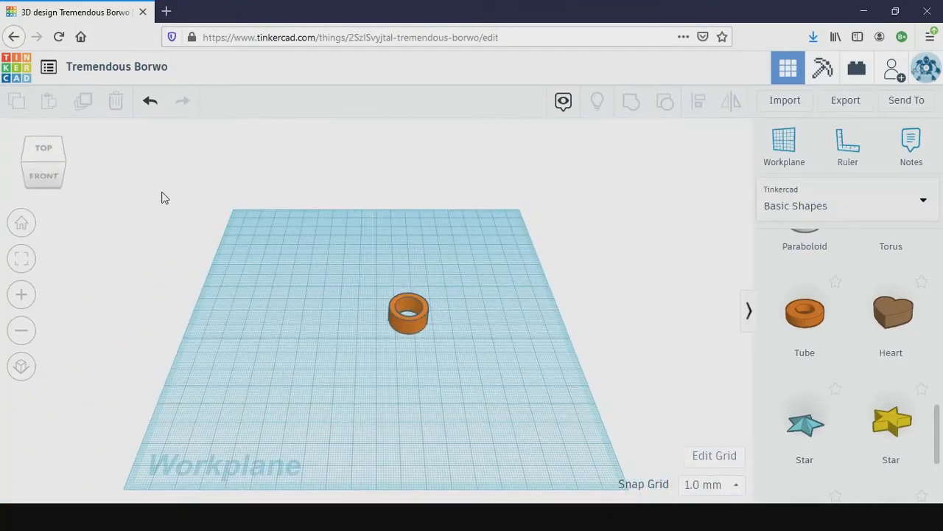
pyautogui.click(43, 179)
pyautogui.moveTo(59, 178); pyautogui.dragTo(2, 132)
pyautogui.click(70, 150)
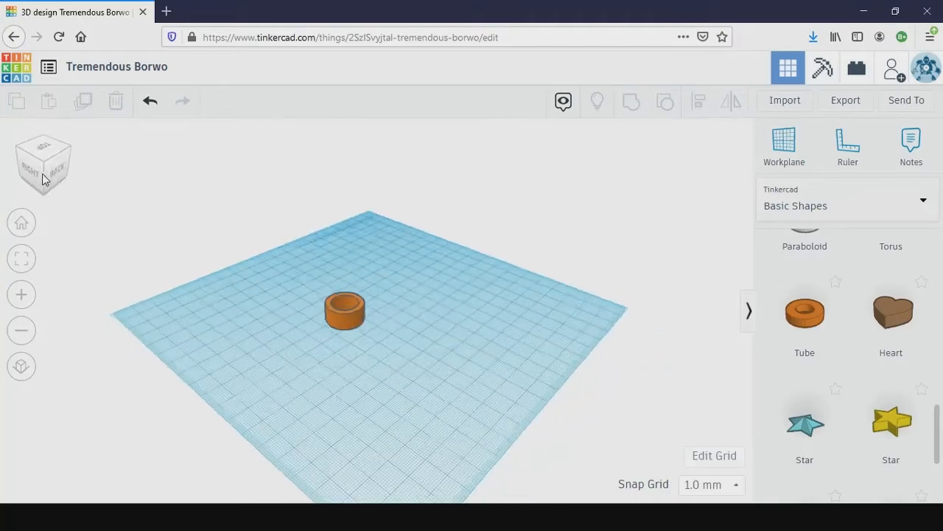
pyautogui.click(58, 148)
pyautogui.moveTo(42, 173); pyautogui.dragTo(19, 215)
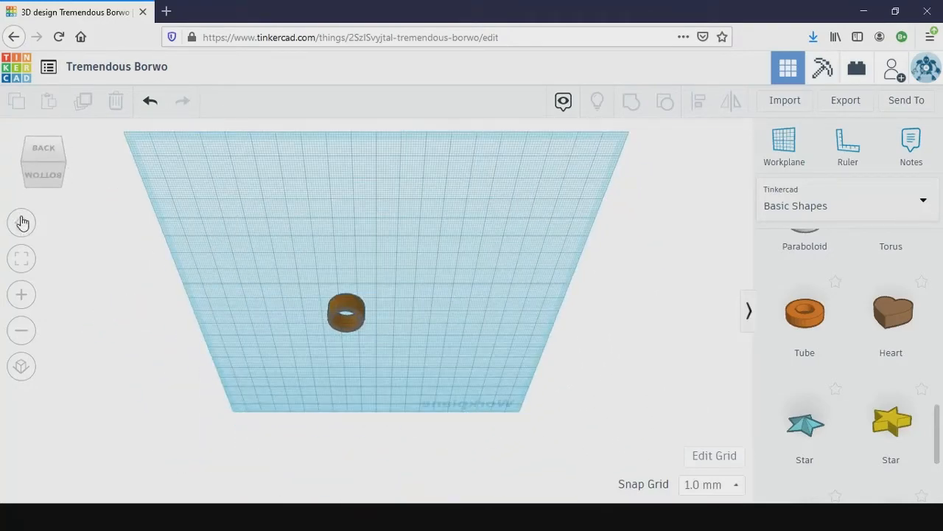
pyautogui.click(20, 221)
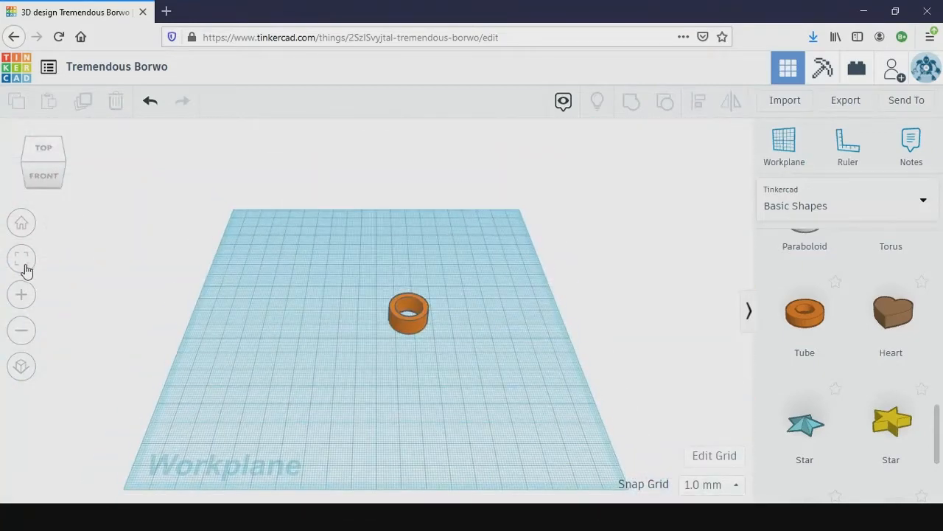
pyautogui.click(21, 296)
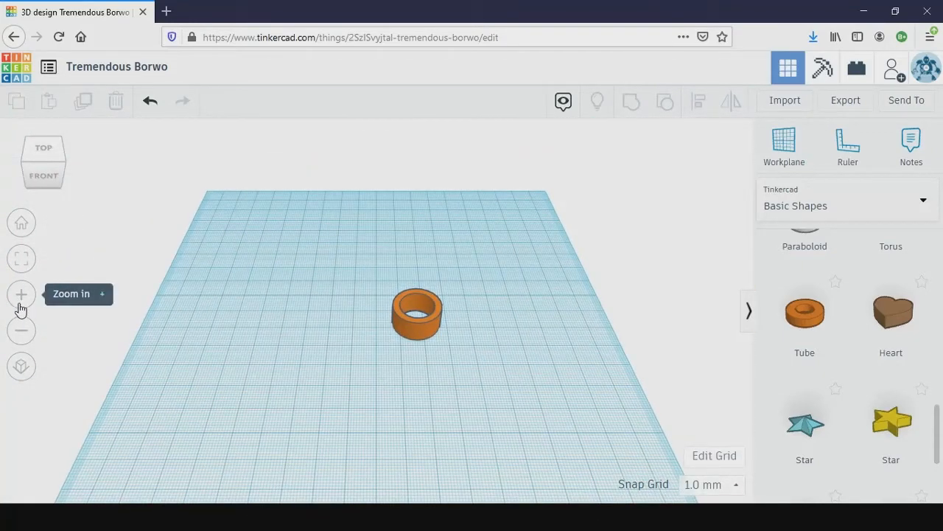
pyautogui.scroll(-3, 3, 298)
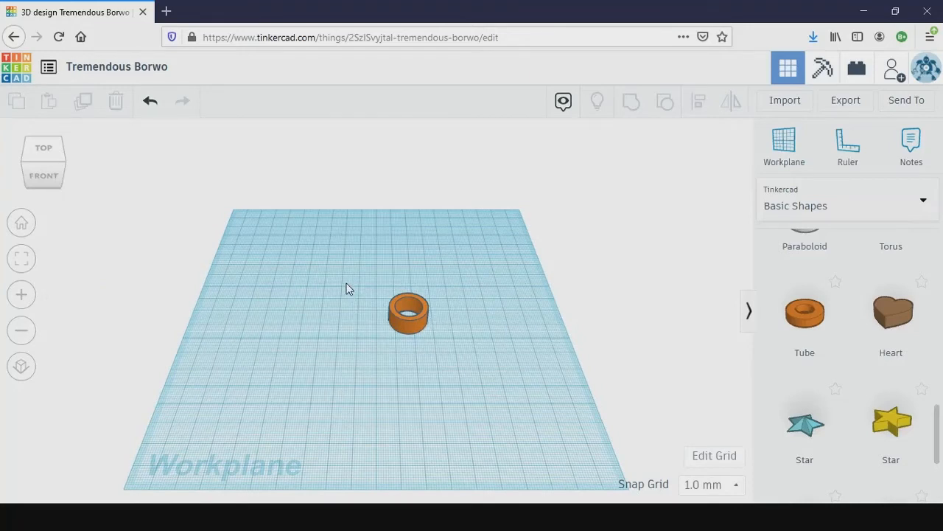
# - Rotate the tube 90° in the front view so it stands upright on its rim
pyautogui.click(45, 176)
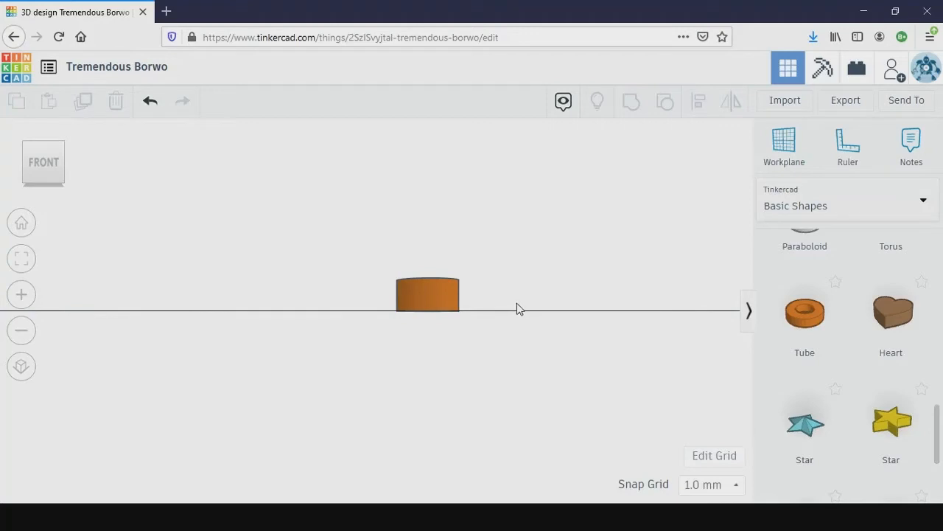
pyautogui.click(434, 297)
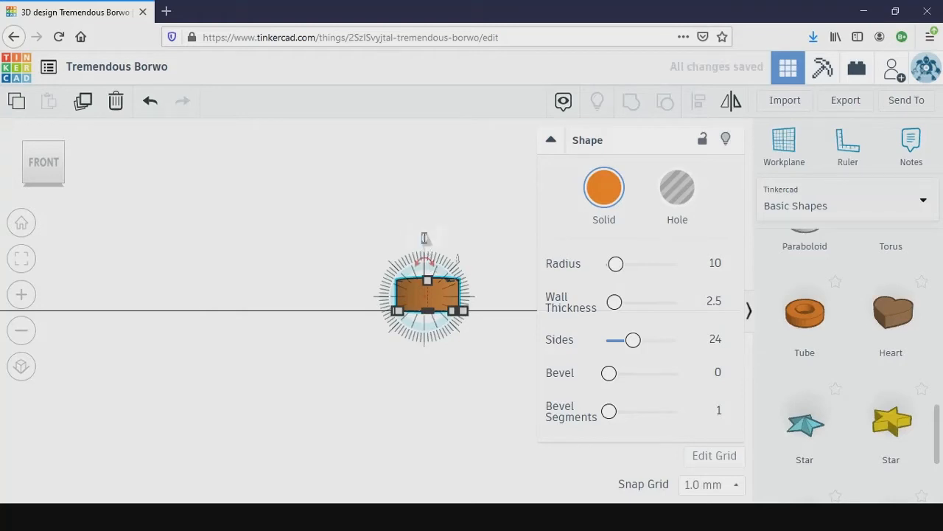
pyautogui.write('9')
pyautogui.press('Return')
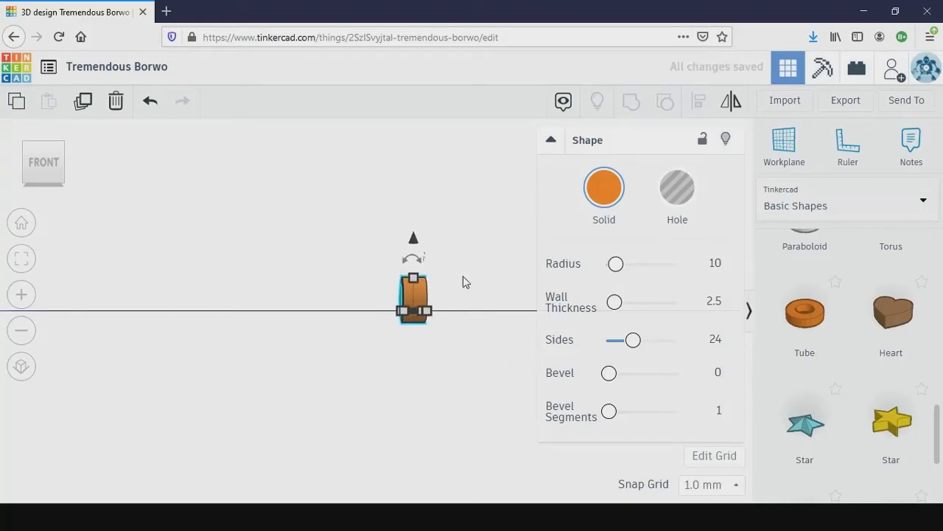
# - Raise the upright tube until its lower edge rests on the workplane
pyautogui.moveTo(463, 279); pyautogui.dragTo(461, 327, button='right')
pyautogui.moveTo(463, 277); pyautogui.dragTo(381, 338, button='right')
pyautogui.click(367, 325)
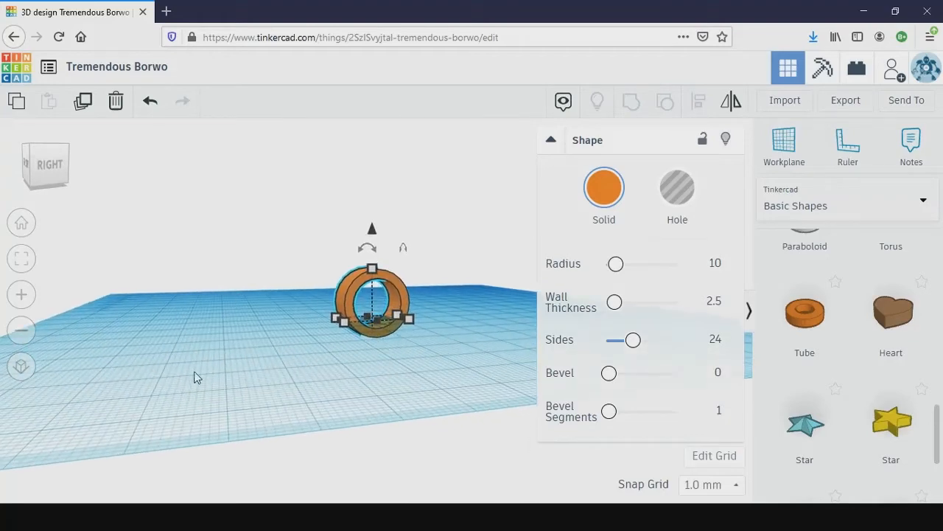
pyautogui.moveTo(443, 447); pyautogui.dragTo(424, 445, button='right')
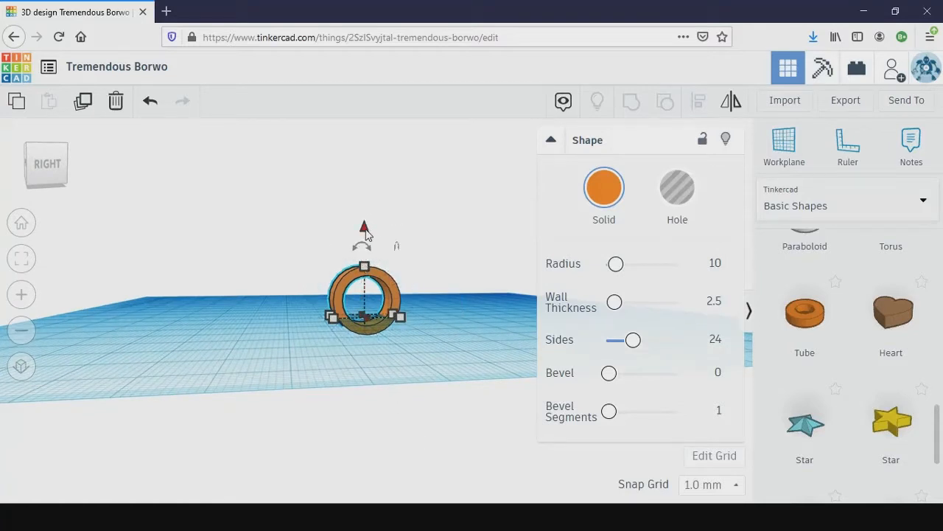
pyautogui.moveTo(366, 233); pyautogui.dragTo(368, 229)
pyautogui.moveTo(367, 220)
pyautogui.mouseDown()
pyautogui.moveTo(368, 209)
pyautogui.moveTo(370, 217)
pyautogui.mouseUp()
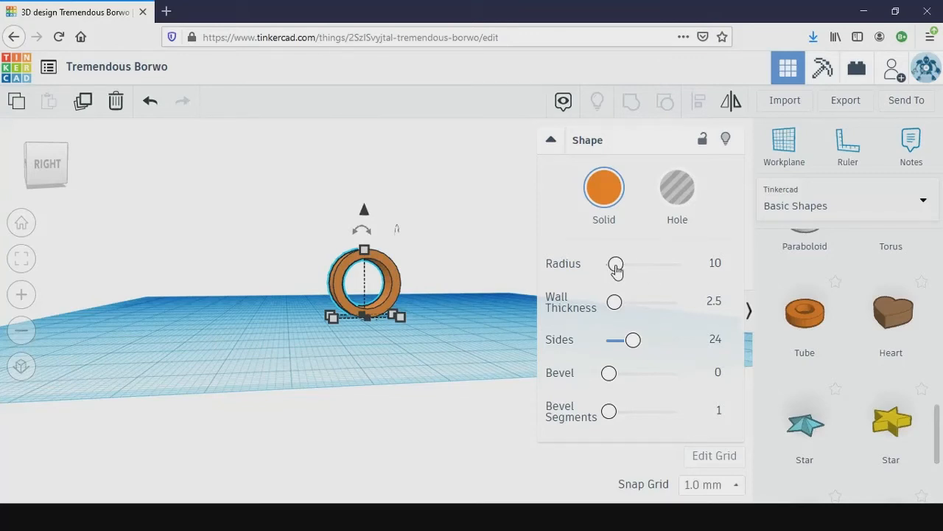
# - Try a slightly larger radius on the tube and set the radius back to 10
pyautogui.moveTo(616, 270); pyautogui.dragTo(618, 274)
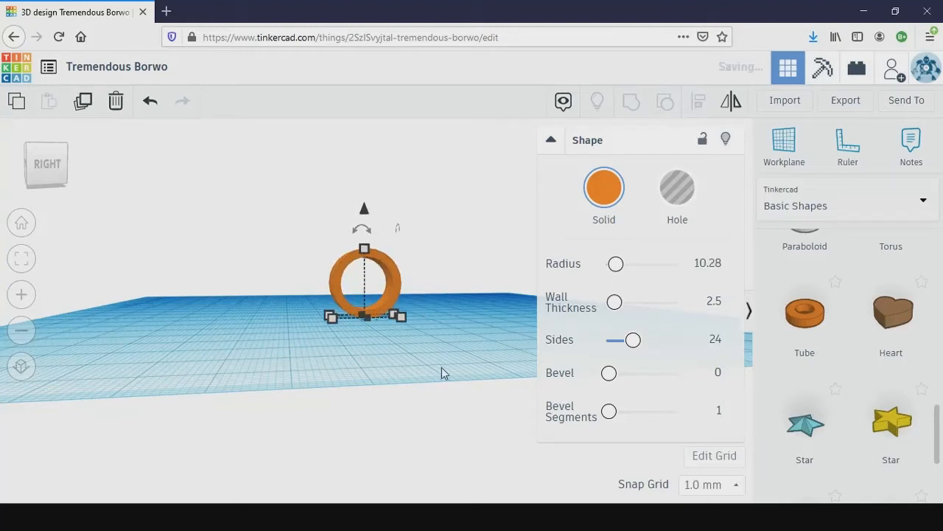
pyautogui.click(704, 263)
pyautogui.write('10')
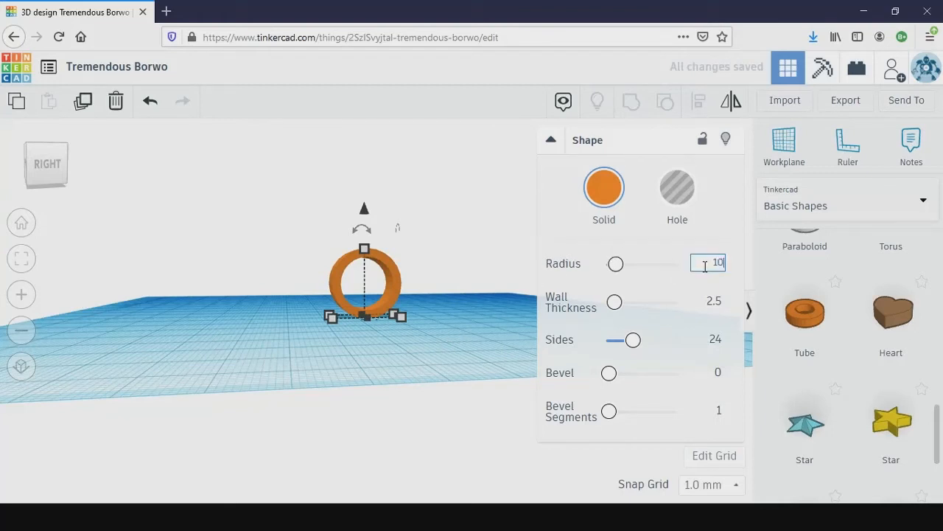
pyautogui.press('Return')
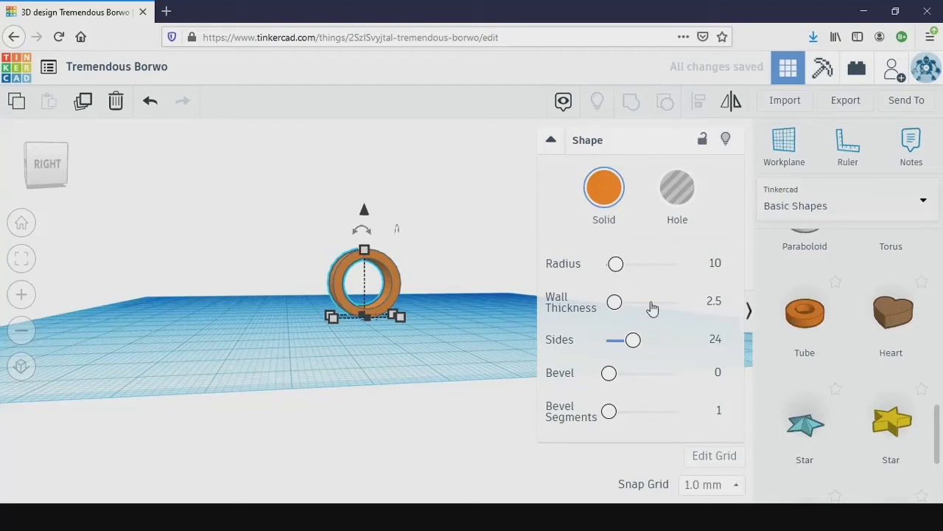
# - Try a wall thickness of 5 on the tube and set it back to 2.5
pyautogui.click(715, 299)
pyautogui.click(716, 298)
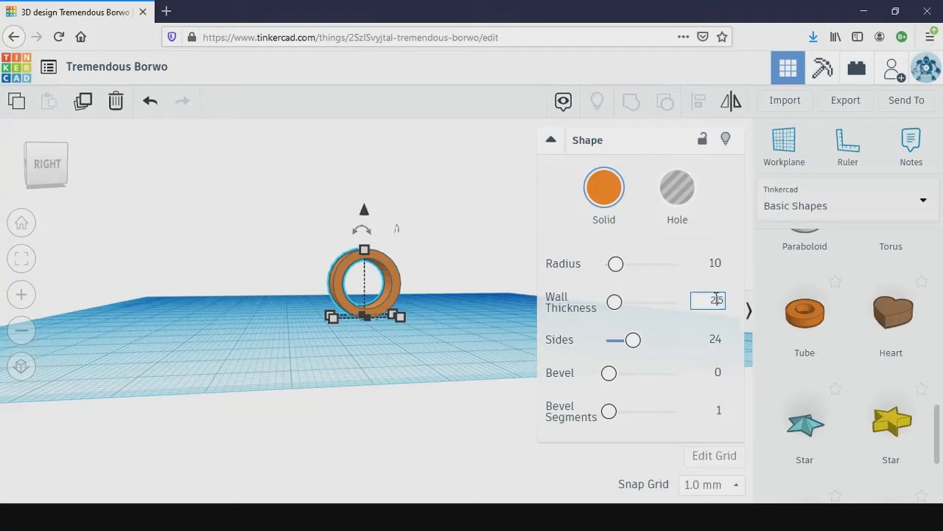
pyautogui.press('BackSpace')
pyautogui.write('1')
pyautogui.write('5')
pyautogui.press('Return')
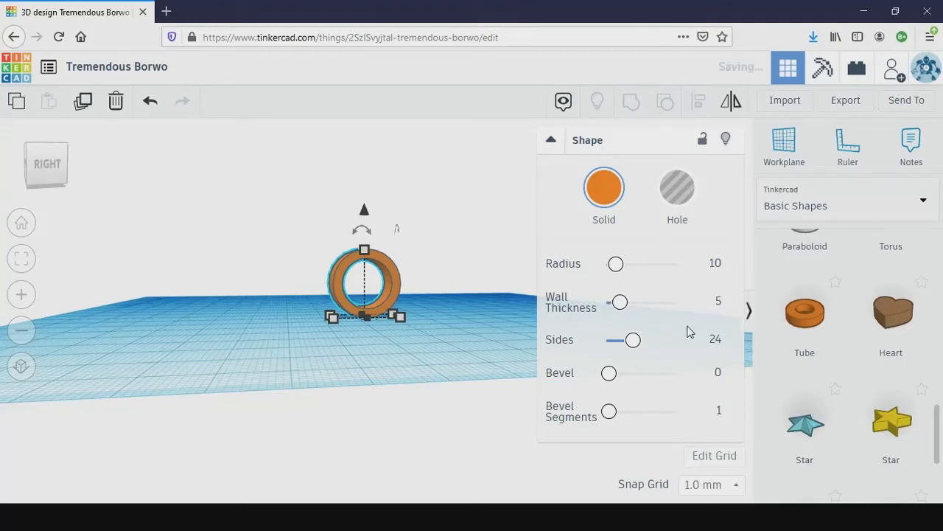
pyautogui.click(713, 302)
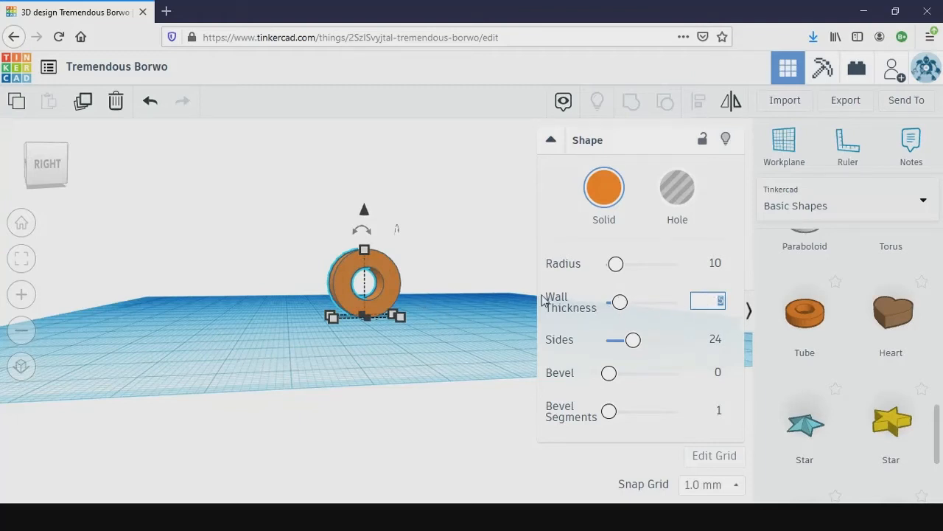
pyautogui.write('2.5')
pyautogui.press('Return')
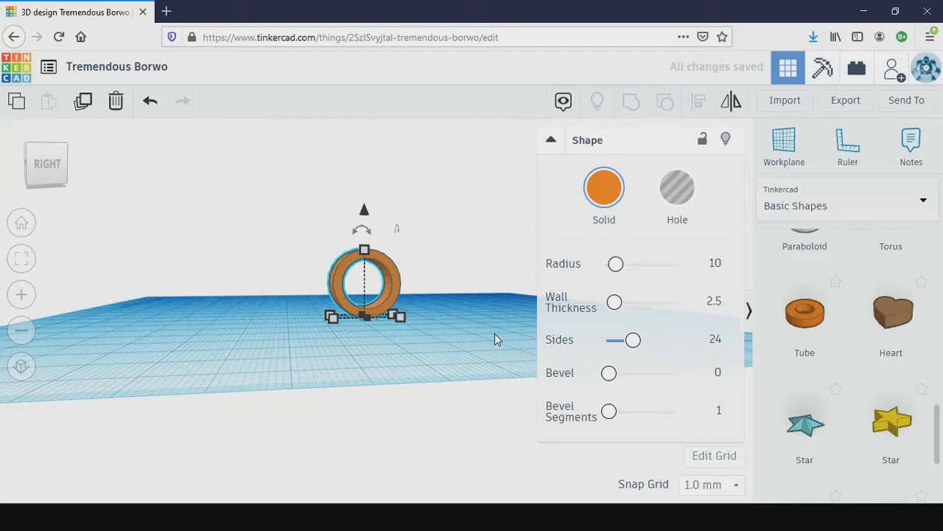
# - Set the upright ring's band width, measured along its hole axis, to 8 mm
pyautogui.click(455, 301)
pyautogui.moveTo(465, 303); pyautogui.dragTo(385, 334, button='right')
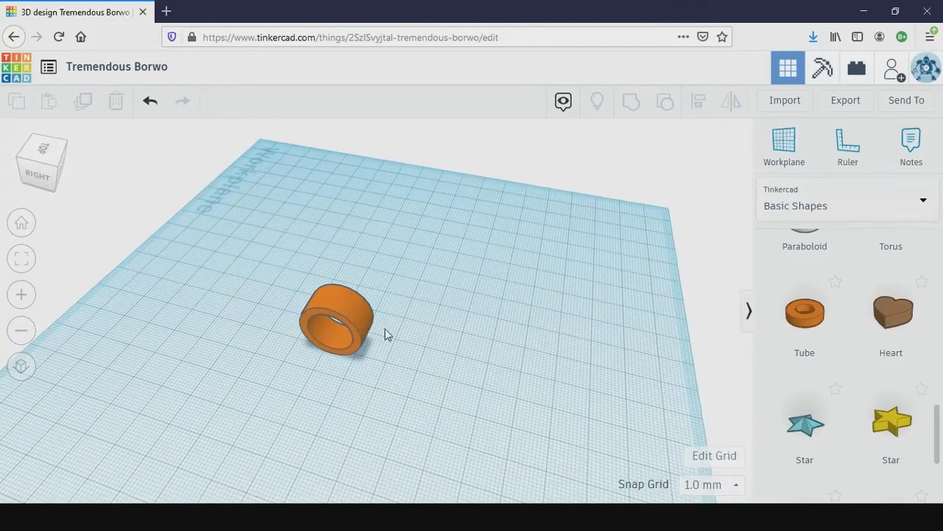
pyautogui.click(357, 320)
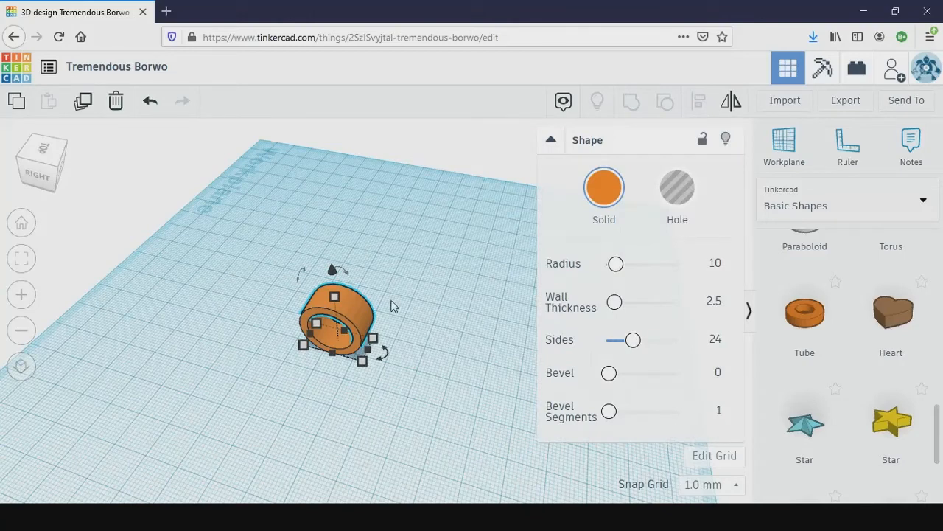
pyautogui.click(417, 361)
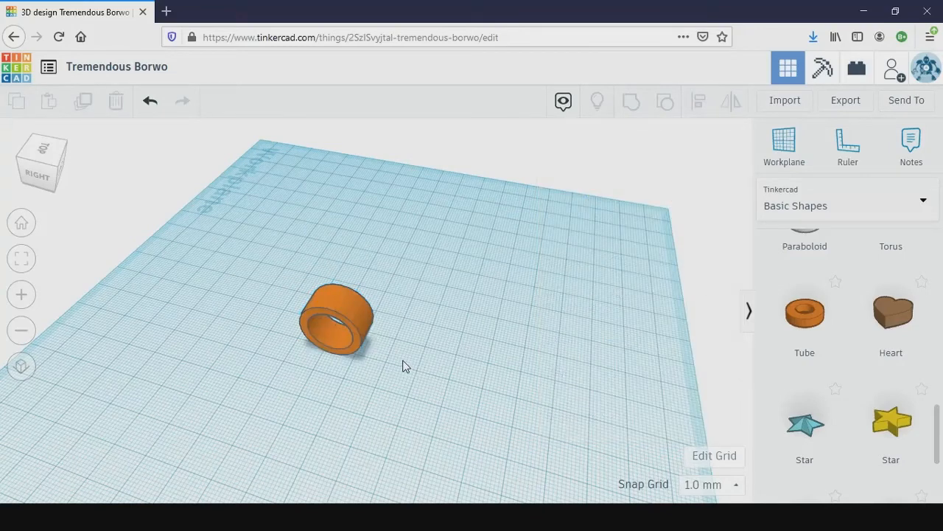
pyautogui.click(363, 344)
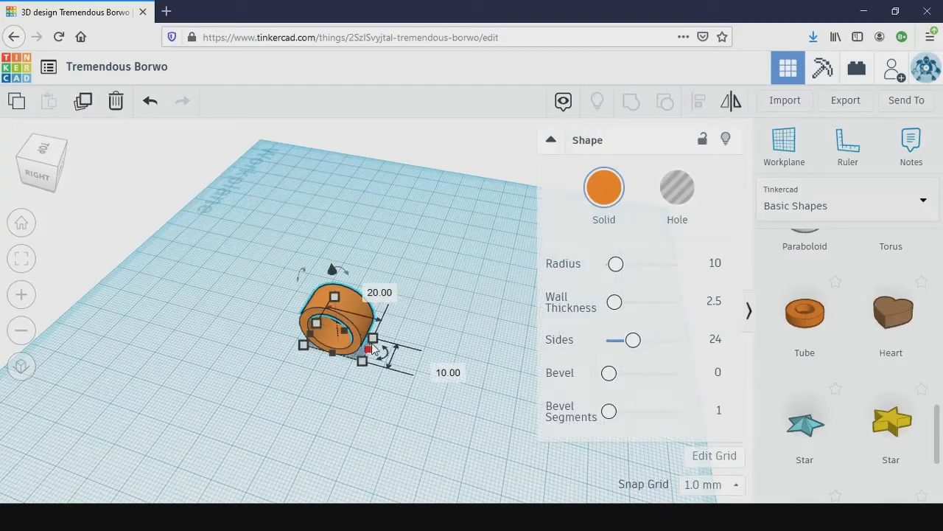
pyautogui.click(446, 371)
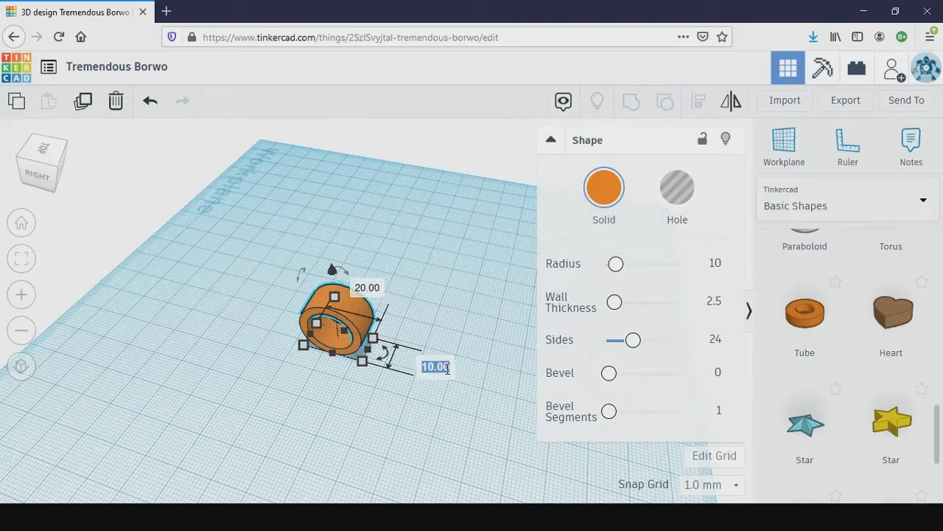
pyautogui.write('8')
pyautogui.press('Return')
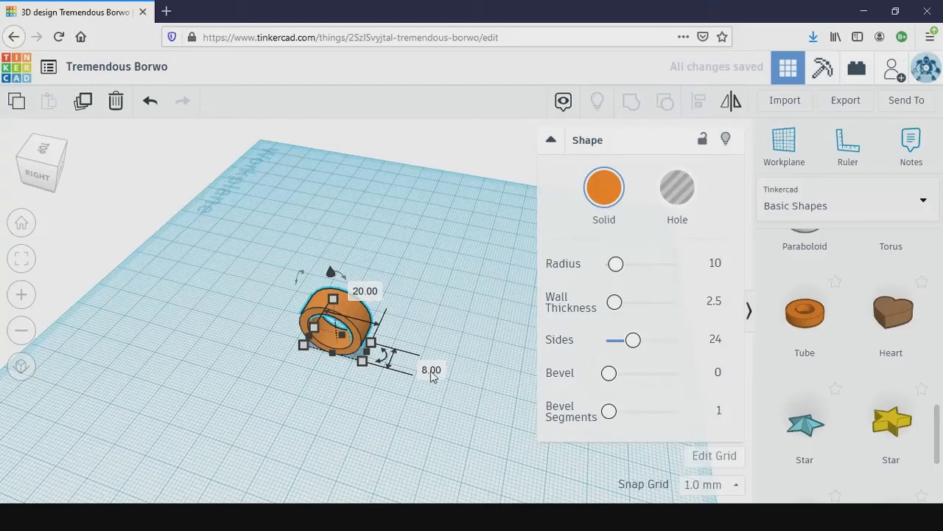
# - Set the ring's band width to 6 mm and deselect the ring
pyautogui.click(434, 370)
pyautogui.write('6')
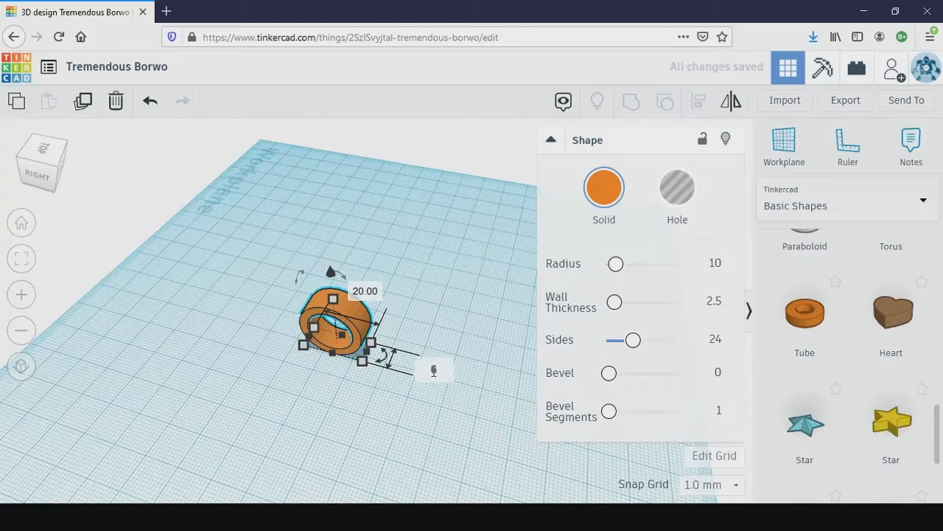
pyautogui.press('Return')
pyautogui.click(514, 238)
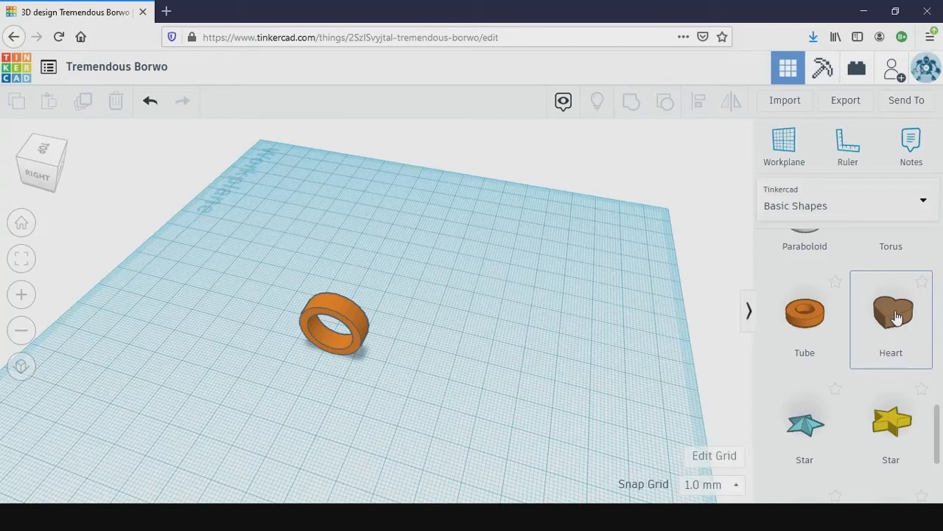
# - Place a heart shape on the workplane beside the ring and reduce its height to 3 mm
pyautogui.moveTo(896, 317); pyautogui.dragTo(459, 382)
pyautogui.moveTo(535, 432); pyautogui.dragTo(574, 384, button='right')
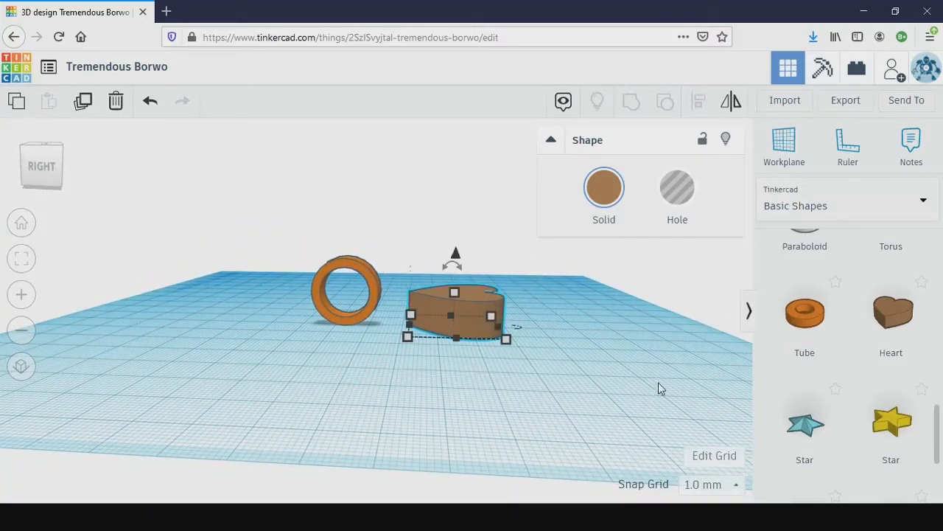
pyautogui.moveTo(658, 382); pyautogui.dragTo(624, 403, button='right')
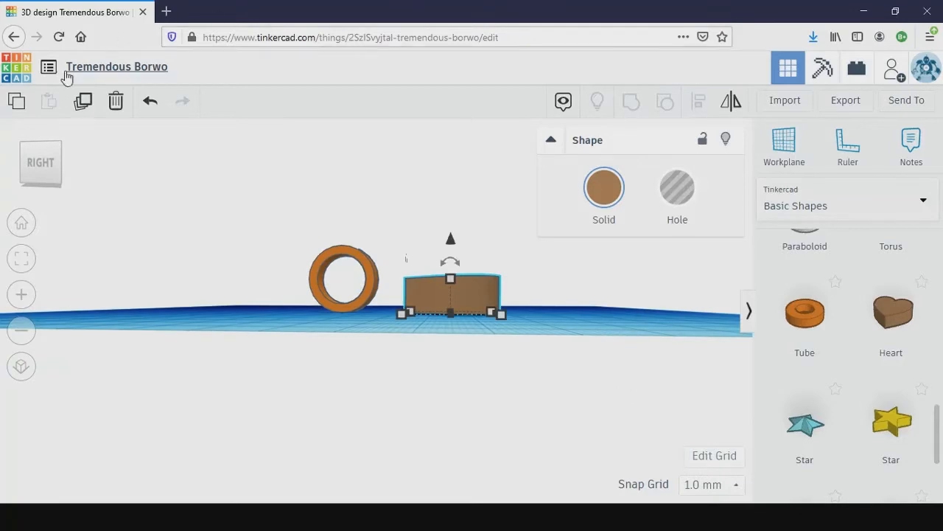
pyautogui.click(52, 165)
pyautogui.moveTo(447, 273)
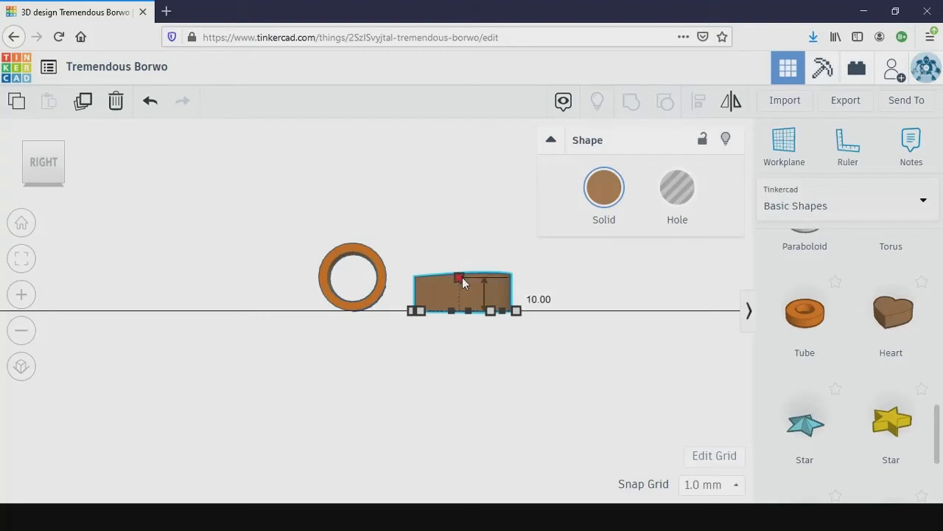
pyautogui.moveTo(462, 277); pyautogui.dragTo(462, 301)
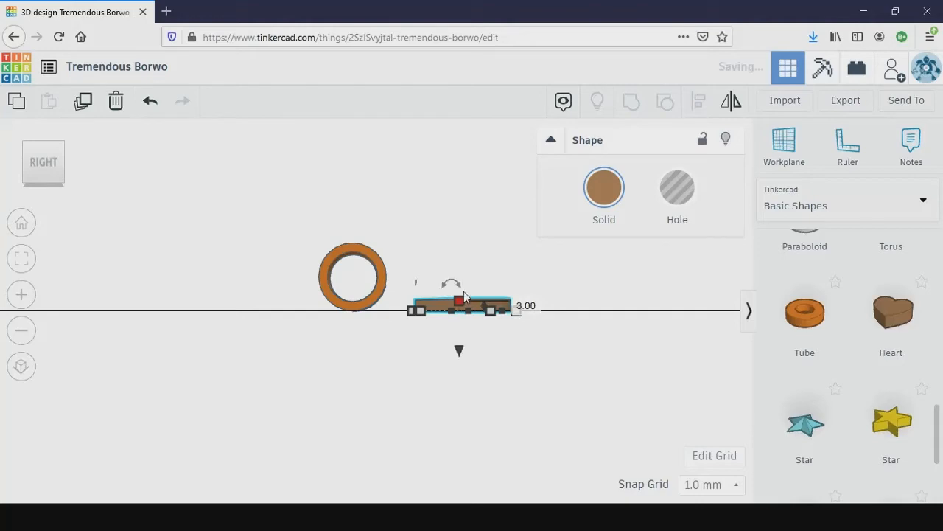
pyautogui.click(584, 309)
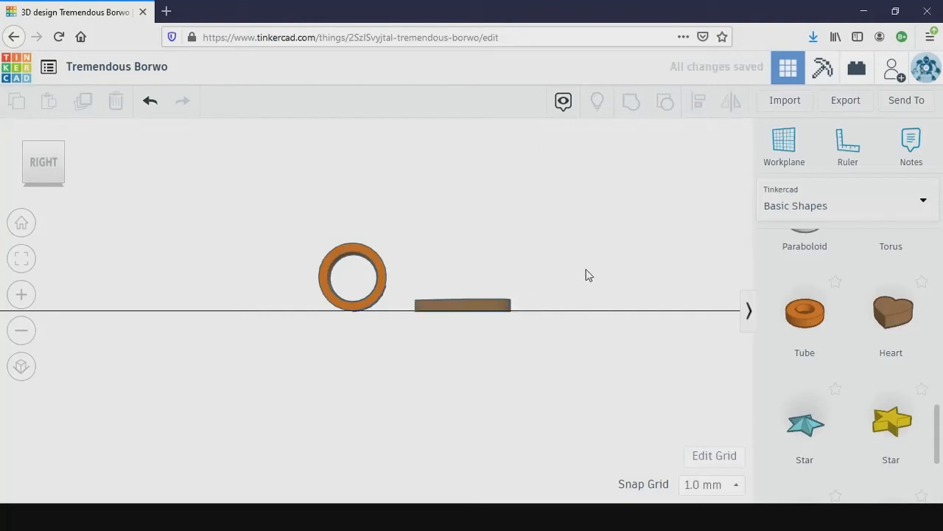
# - Rotate the ring 90° in the top view so its band runs crosswise to the heart's point
pyautogui.moveTo(60, 169); pyautogui.dragTo(51, 164)
pyautogui.click(49, 164)
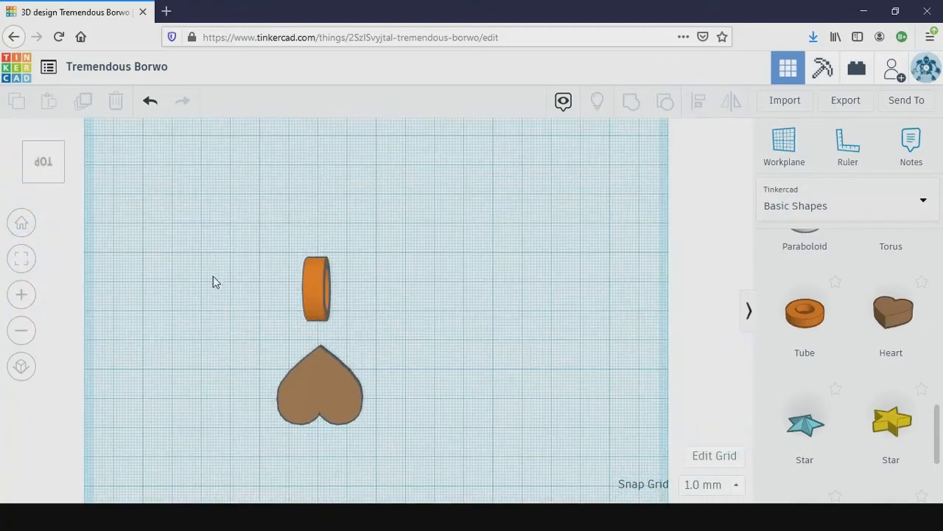
pyautogui.click(317, 277)
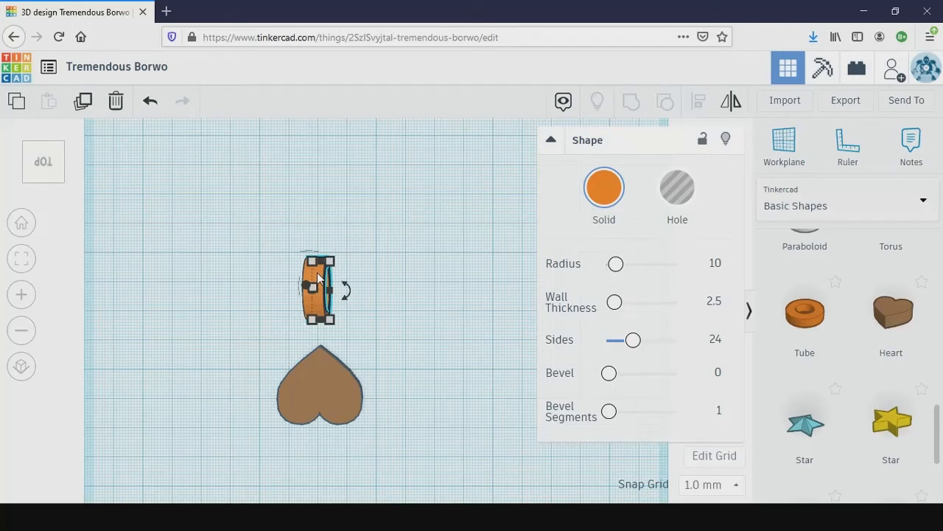
pyautogui.moveTo(345, 290)
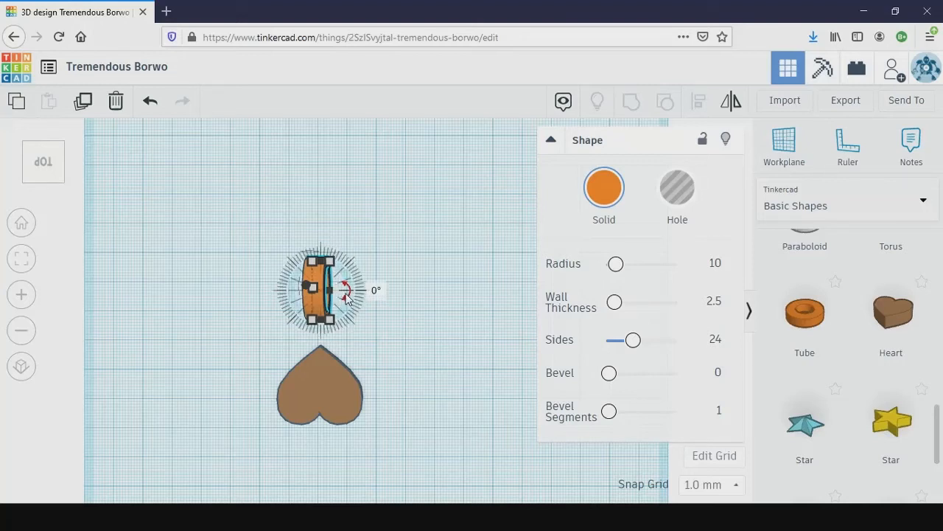
pyautogui.moveTo(348, 292); pyautogui.dragTo(384, 288)
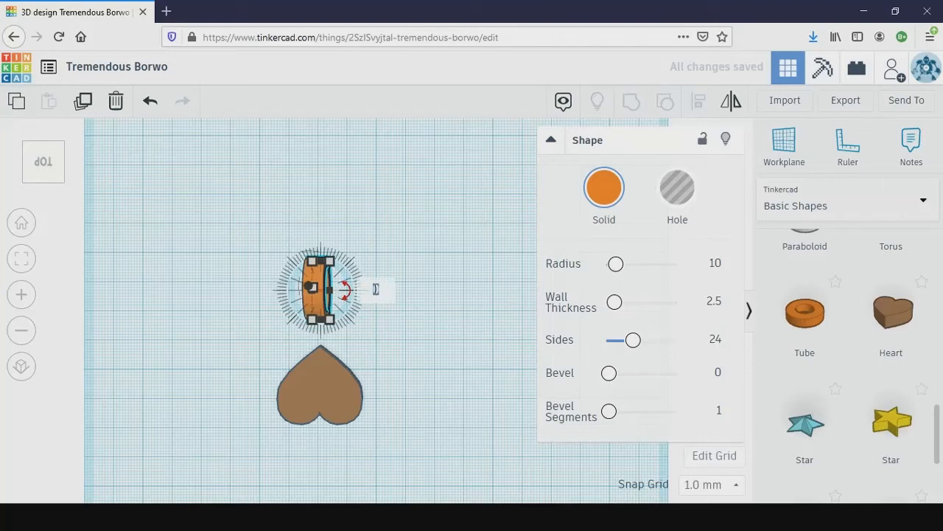
pyautogui.write('90')
pyautogui.press('Return')
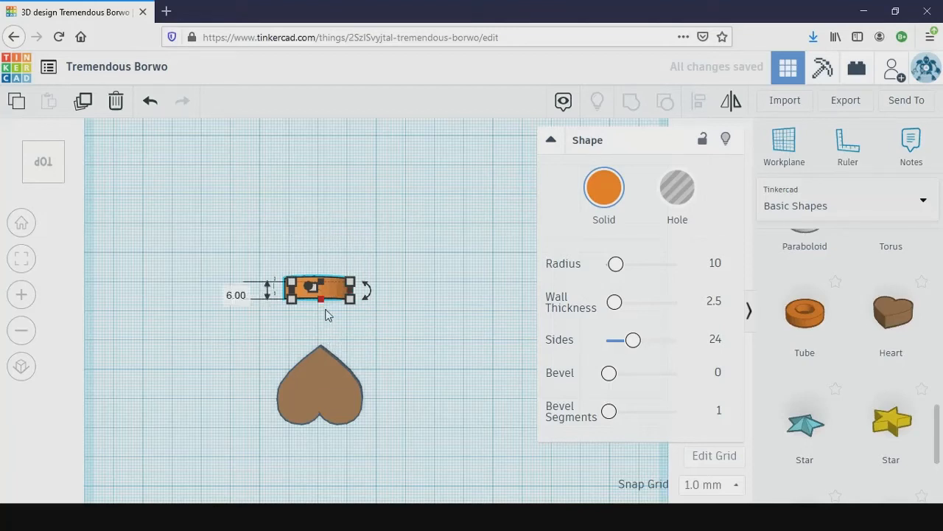
# - Select only the ring and widen its band to 7 mm, keeping its 20 mm length
pyautogui.keyDown('shift'); pyautogui.click(306, 423); pyautogui.keyUp('shift')
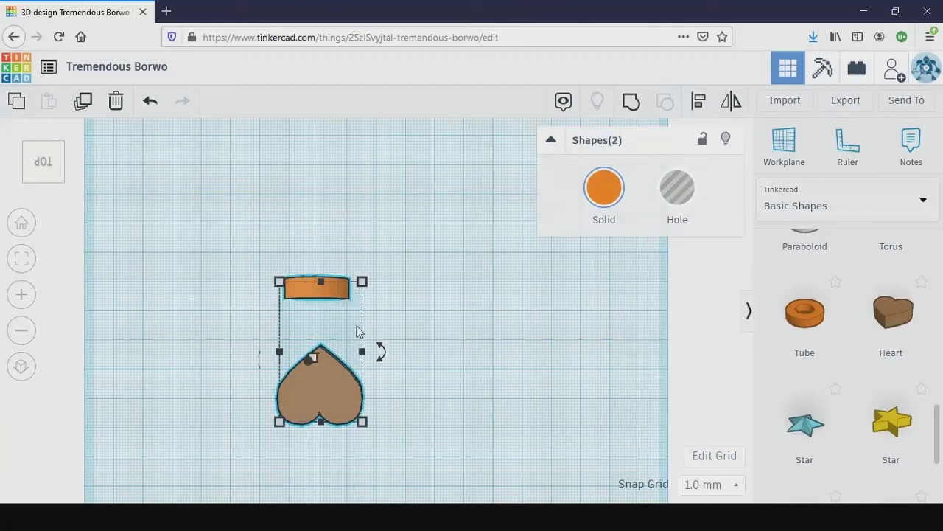
pyautogui.click(404, 288)
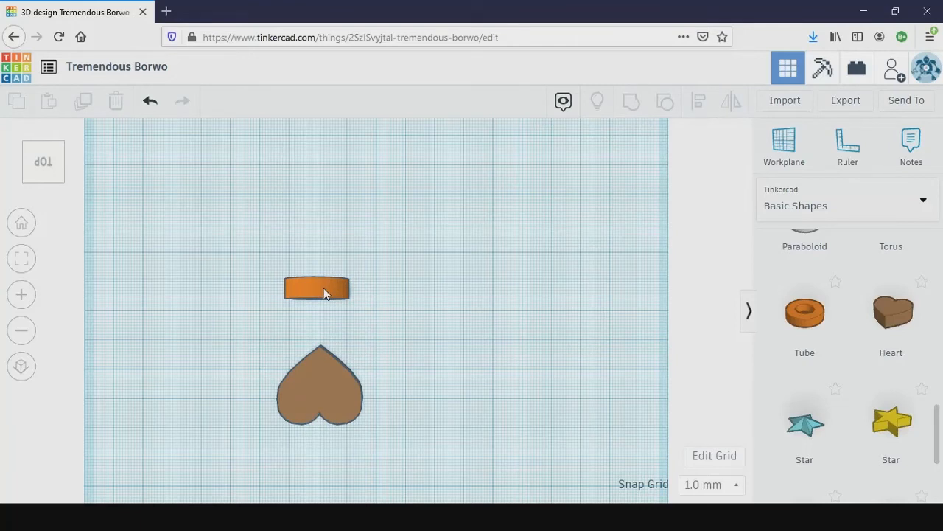
pyautogui.click(324, 293)
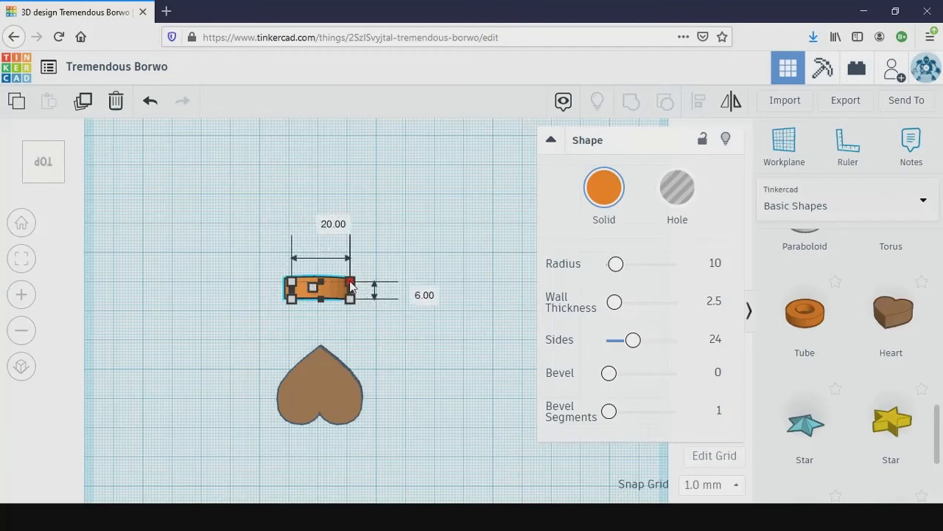
pyautogui.moveTo(351, 286)
pyautogui.mouseDown()
pyautogui.moveTo(369, 286)
pyautogui.moveTo(351, 280)
pyautogui.mouseUp()
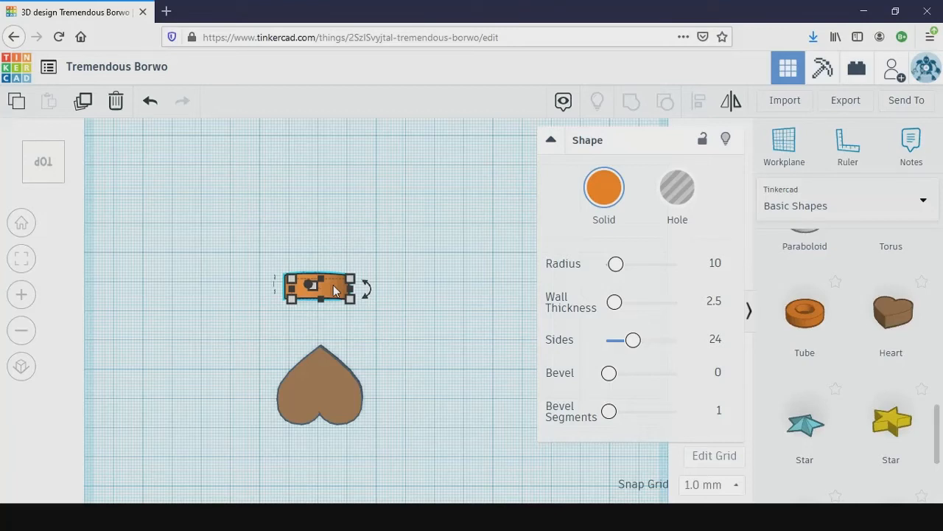
# - Move the ring onto the widest part of the heart and adjust its sideways position from the back view
pyautogui.click(333, 286)
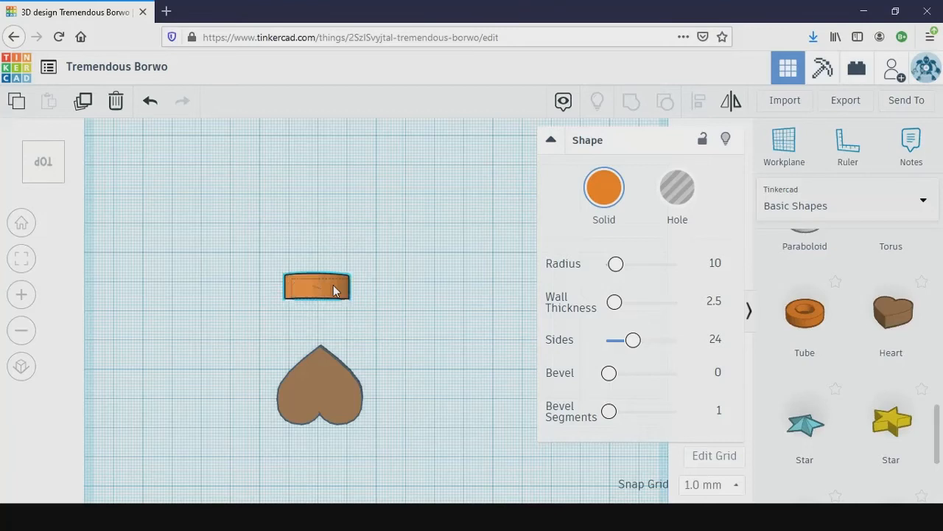
pyautogui.moveTo(333, 289); pyautogui.dragTo(336, 398)
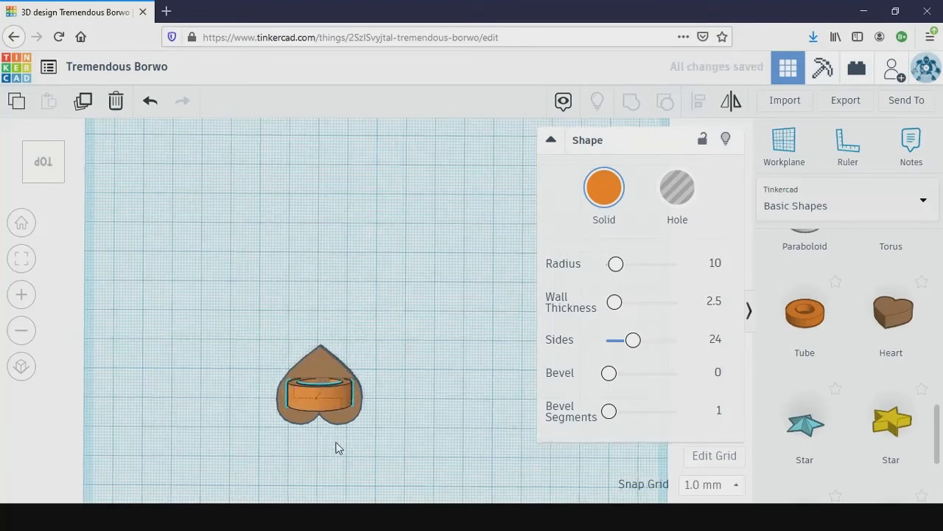
pyautogui.moveTo(336, 448); pyautogui.dragTo(384, 375, button='right')
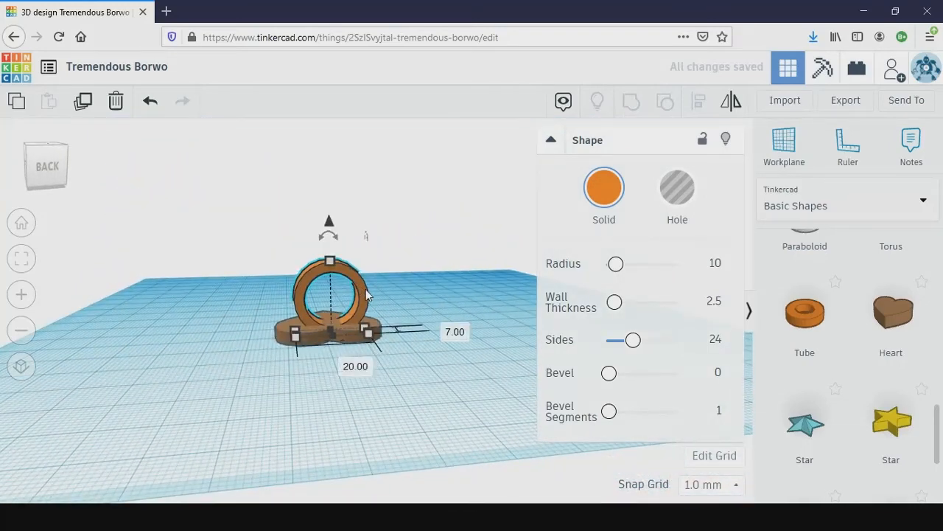
pyautogui.moveTo(367, 295); pyautogui.dragTo(365, 300)
pyautogui.click(354, 377)
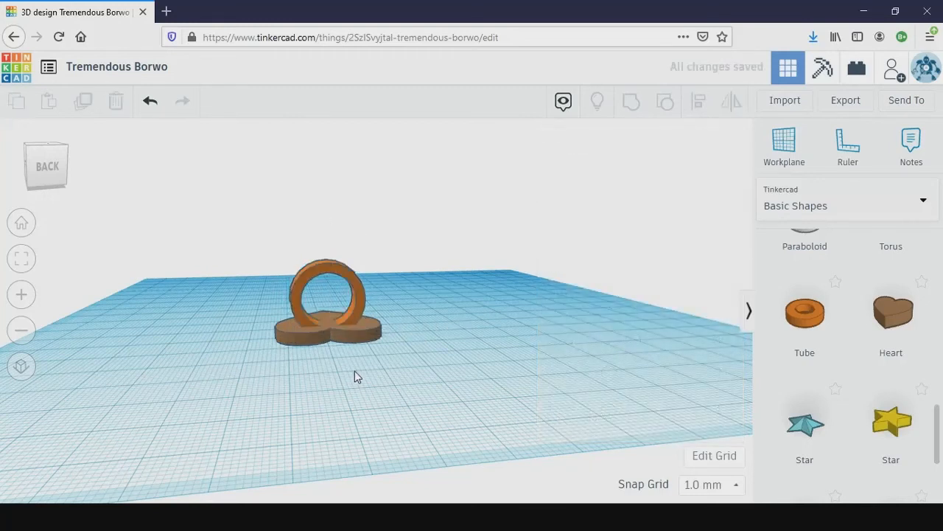
# - Try a height of 4 mm for the heart under the ring and undo the change
pyautogui.moveTo(351, 373); pyautogui.dragTo(359, 316, button='right')
pyautogui.click(359, 315)
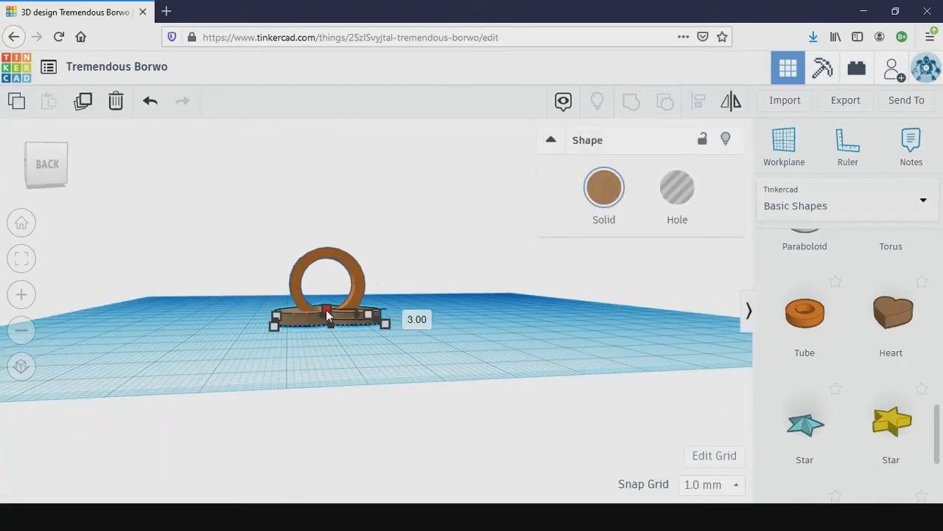
pyautogui.moveTo(326, 309); pyautogui.dragTo(326, 305)
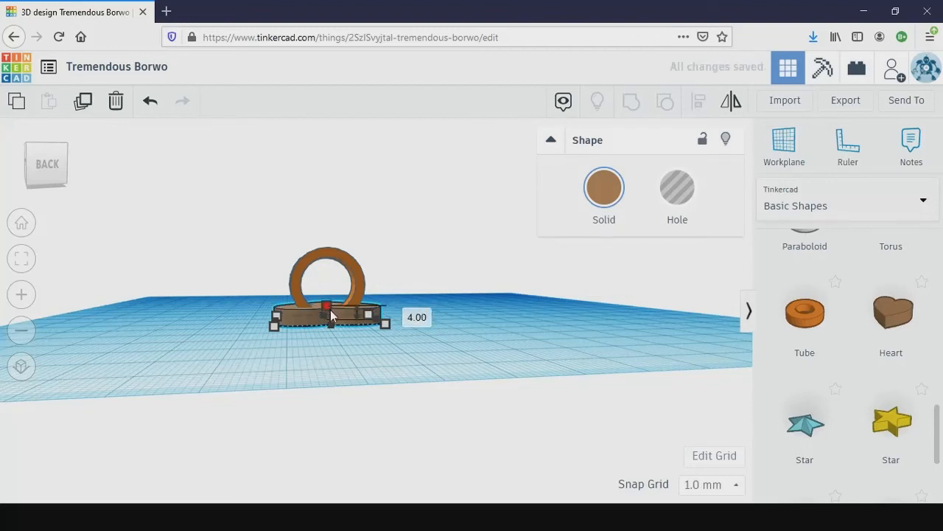
pyautogui.hotkey('ctrl', 'z')
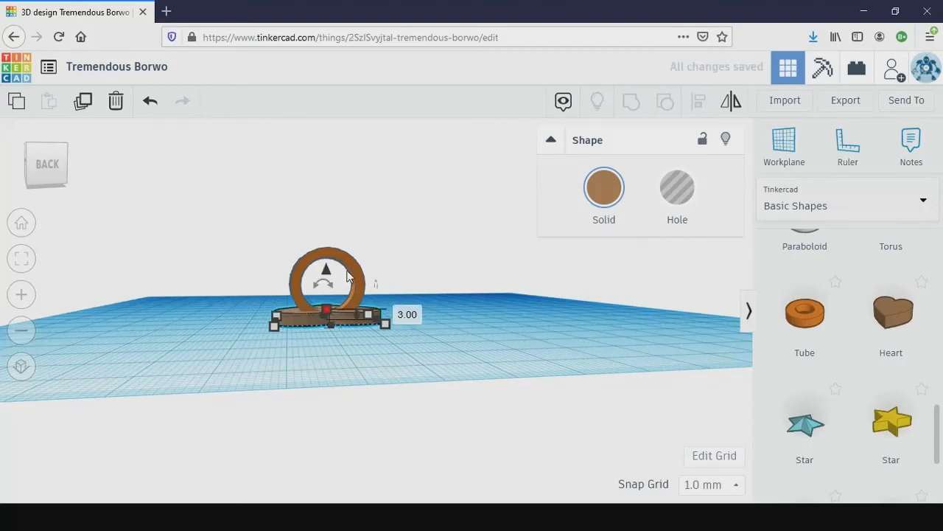
# - Select the ring band and the heart together and group them into a single solid
pyautogui.moveTo(455, 320); pyautogui.dragTo(479, 361, button='right')
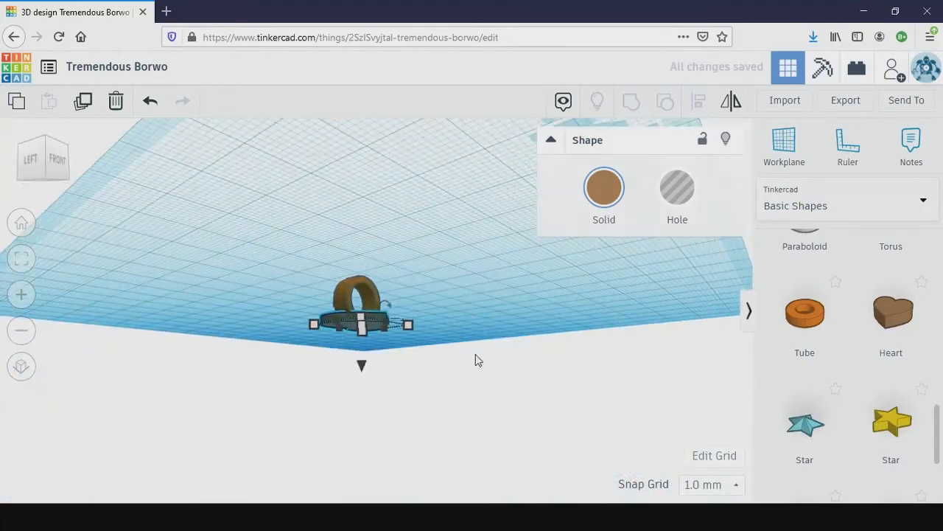
pyautogui.moveTo(410, 273); pyautogui.dragTo(391, 373, button='right')
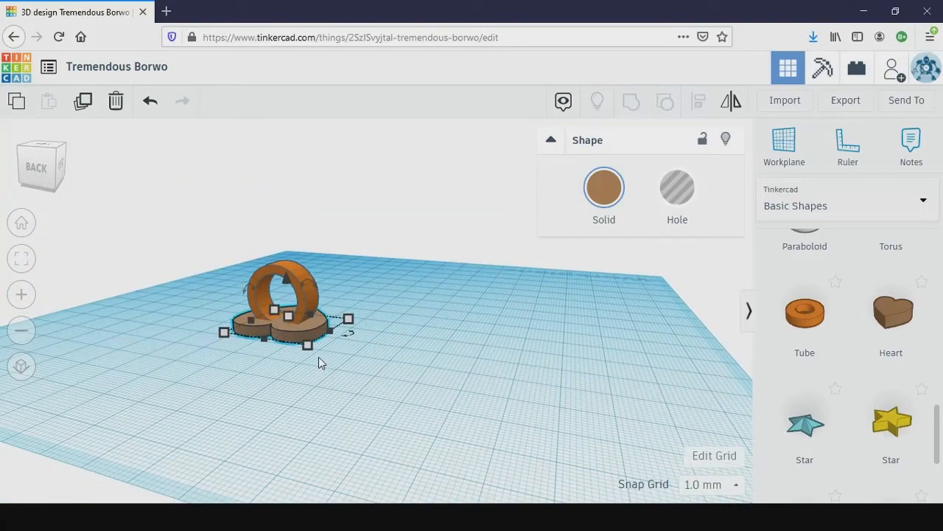
pyautogui.moveTo(316, 350)
pyautogui.moveTo(442, 418); pyautogui.dragTo(145, 190)
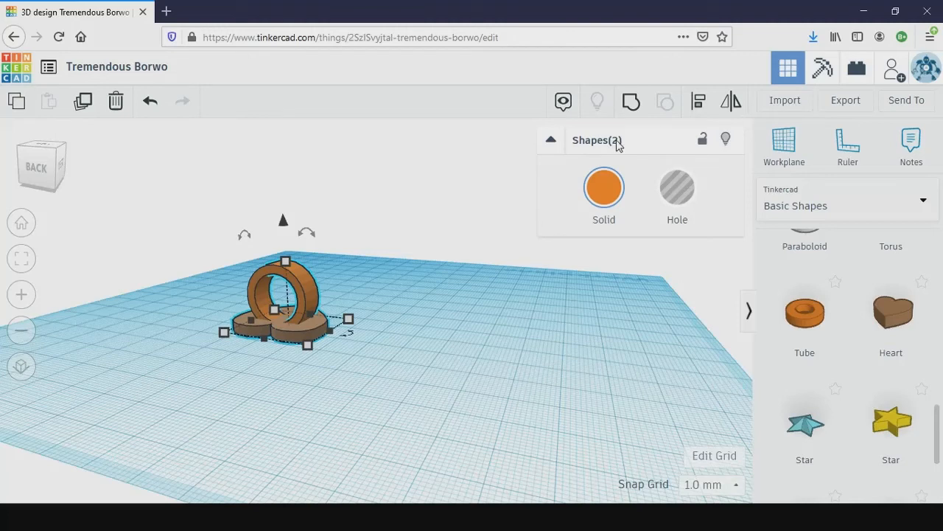
pyautogui.click(632, 105)
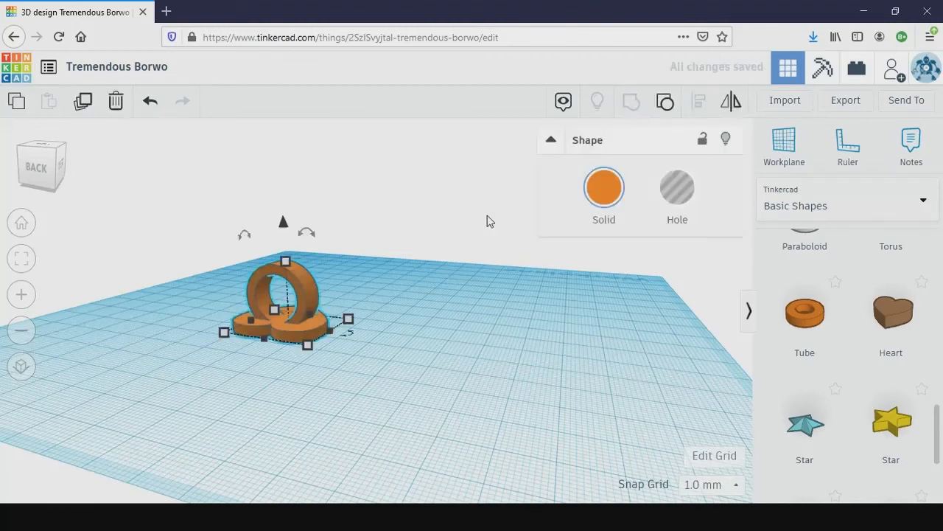
# - Move the grouped heart ring about 29 by 27 mm and again about 22 by 19 mm, selecting its band inside the group between moves
pyautogui.moveTo(447, 310); pyautogui.dragTo(292, 285, button='right')
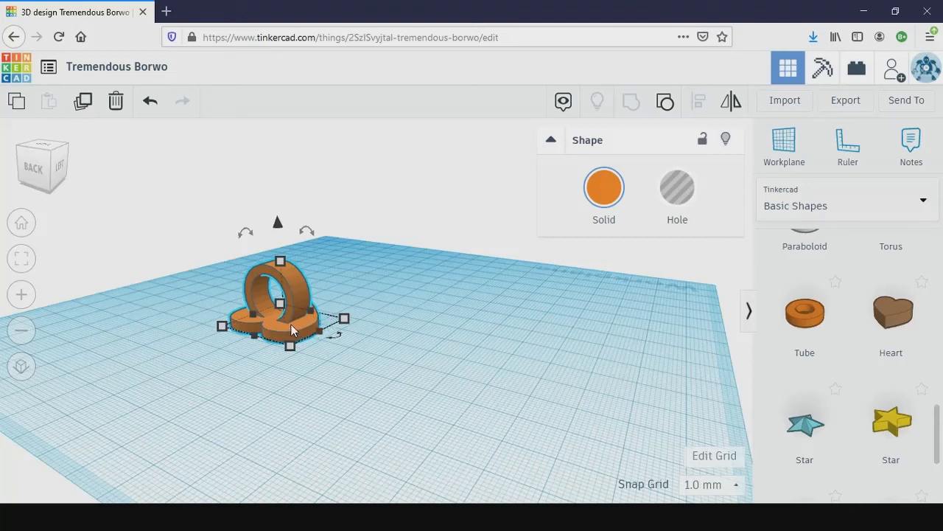
pyautogui.moveTo(292, 324)
pyautogui.mouseDown()
pyautogui.moveTo(342, 308)
pyautogui.moveTo(441, 329)
pyautogui.moveTo(452, 367)
pyautogui.moveTo(505, 317)
pyautogui.moveTo(443, 306)
pyautogui.moveTo(423, 343)
pyautogui.moveTo(396, 300)
pyautogui.moveTo(414, 311)
pyautogui.mouseUp()
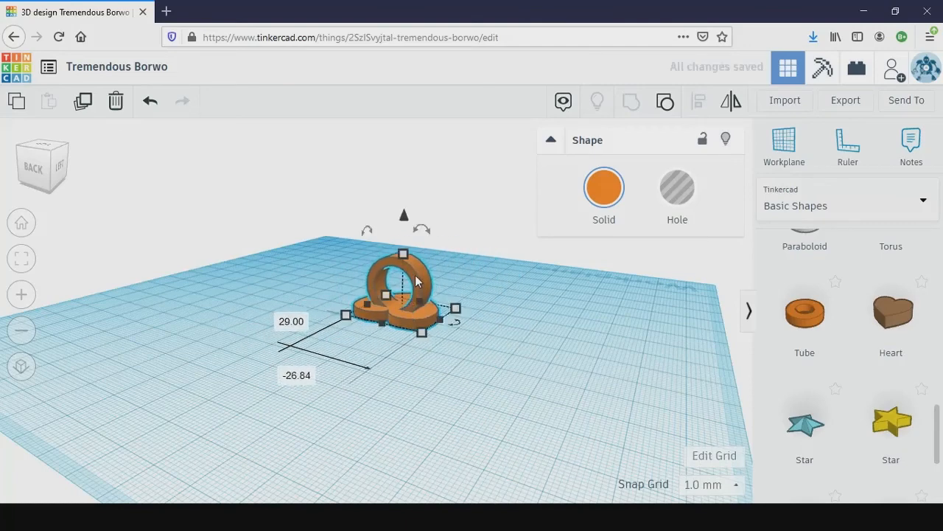
pyautogui.doubleClick(416, 275)
pyautogui.click(420, 282)
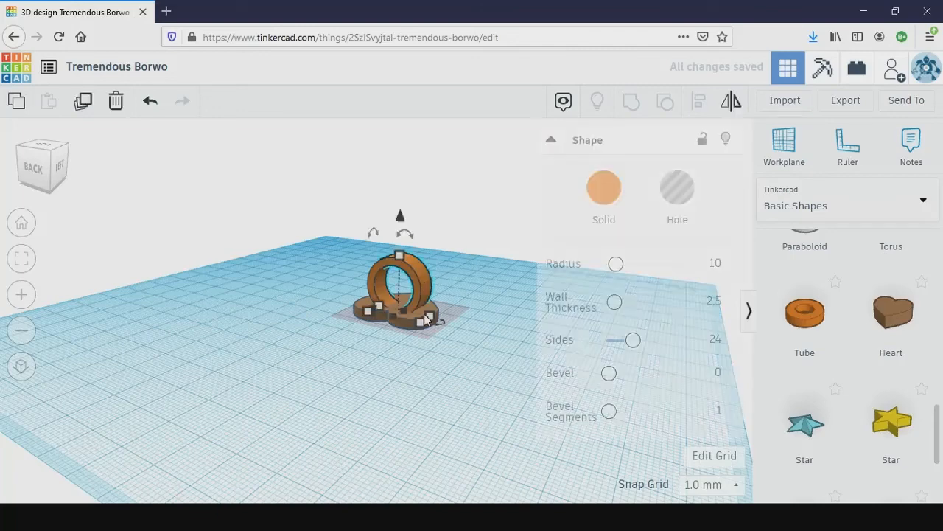
pyautogui.click(450, 352)
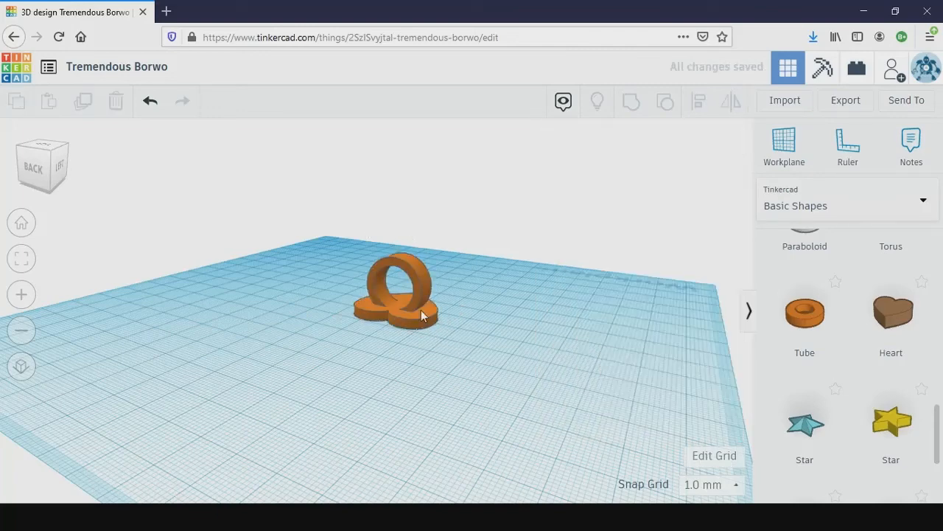
pyautogui.moveTo(420, 324); pyautogui.dragTo(436, 350)
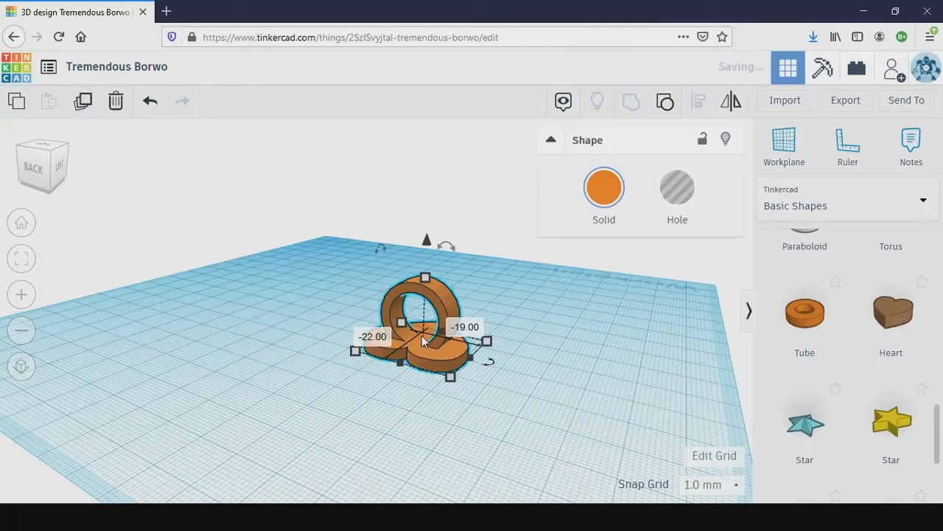
pyautogui.click(536, 374)
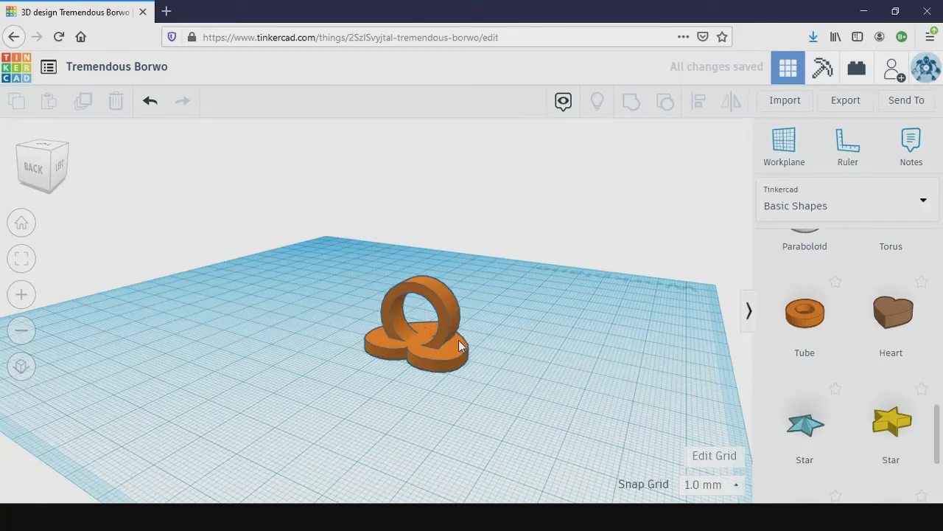
# - Open the group to inspect its separate heart and band from two angles, closing it each time
pyautogui.doubleClick(413, 347)
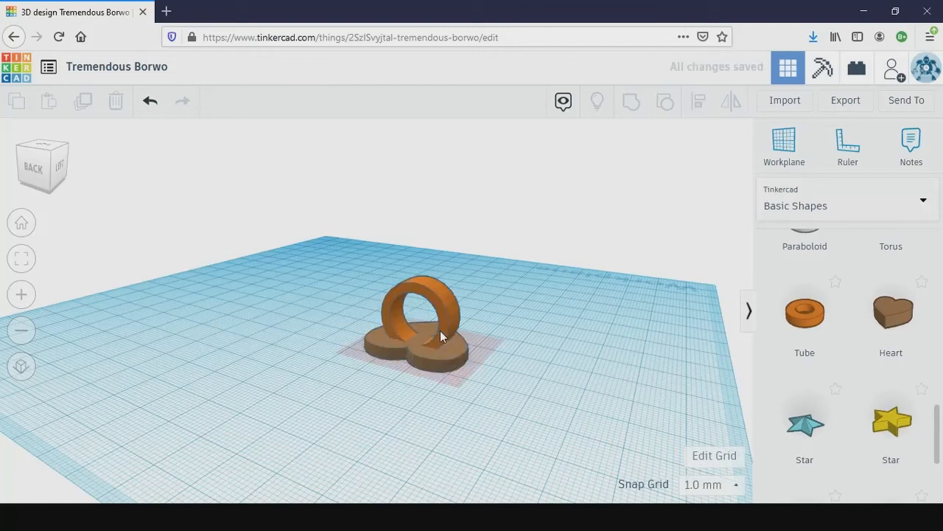
pyautogui.click(433, 339)
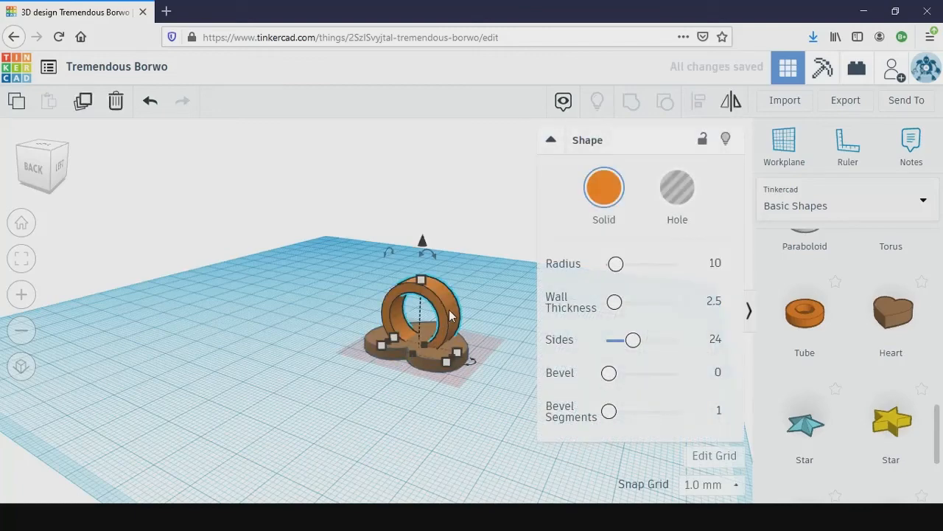
pyautogui.click(502, 260)
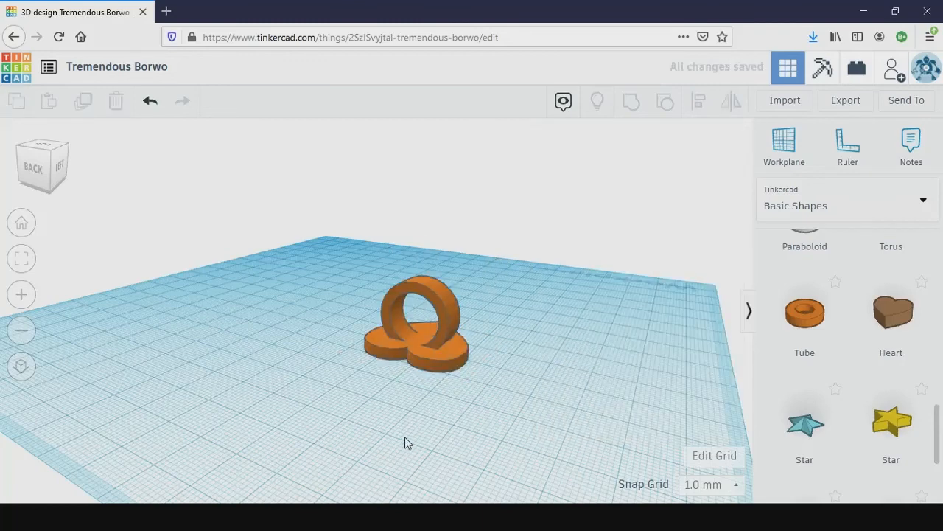
pyautogui.moveTo(404, 442); pyautogui.dragTo(464, 342, button='right')
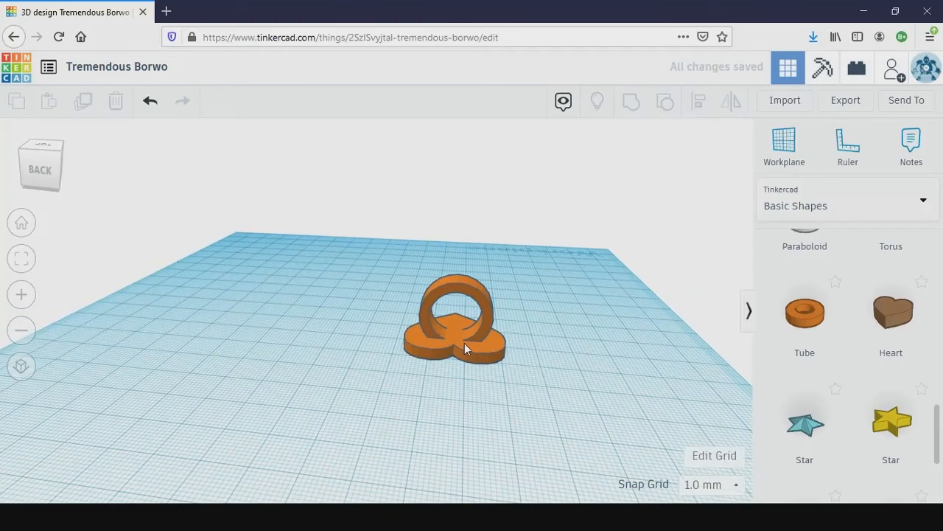
pyautogui.doubleClick(462, 341)
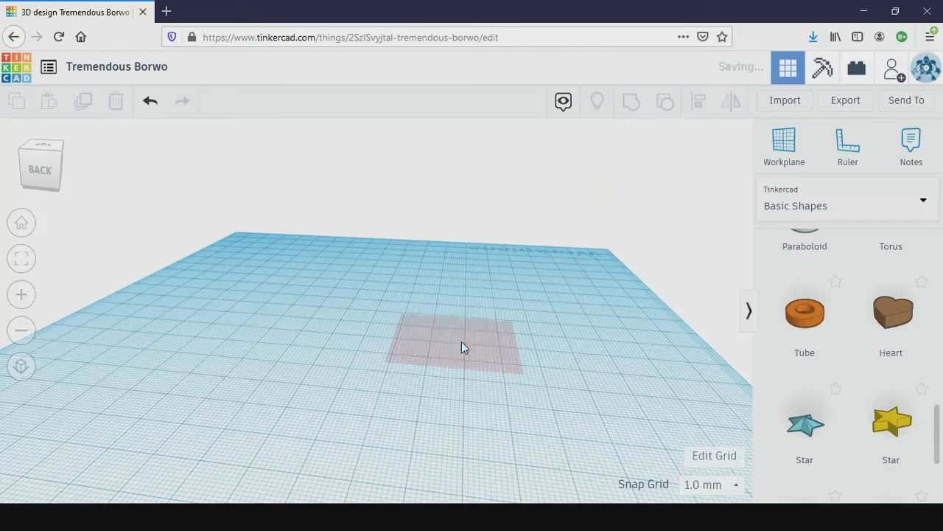
pyautogui.click(481, 261)
# - Select the whole grouped heart ring and rotate it 180° so the heart sits on top of the band
pyautogui.moveTo(550, 403); pyautogui.dragTo(365, 246)
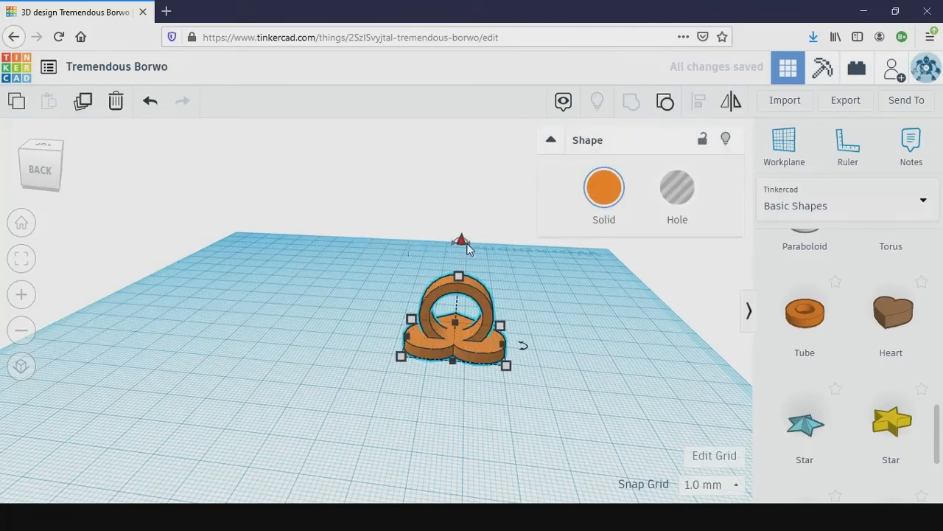
pyautogui.moveTo(469, 244); pyautogui.dragTo(456, 209)
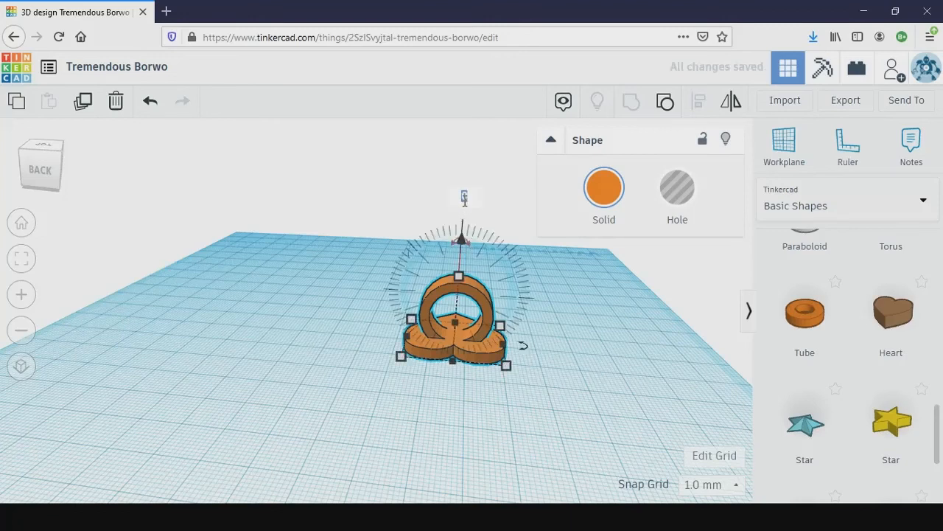
pyautogui.write('180')
pyautogui.press('Return')
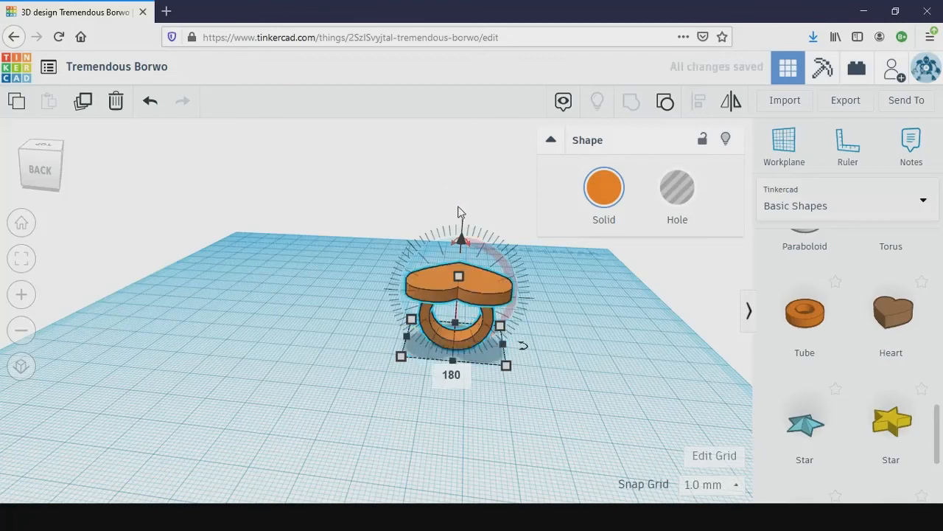
pyautogui.click(504, 391)
pyautogui.moveTo(511, 405); pyautogui.dragTo(516, 381, button='right')
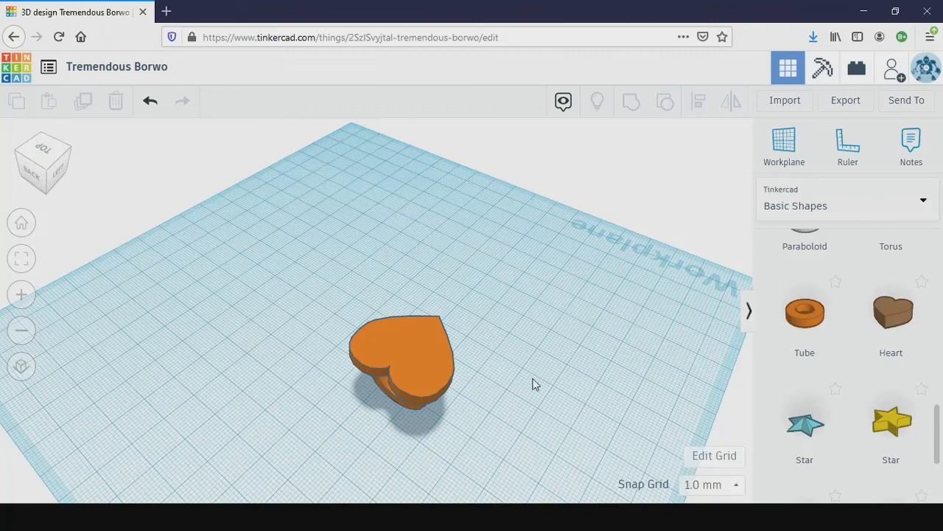
pyautogui.click(509, 516)
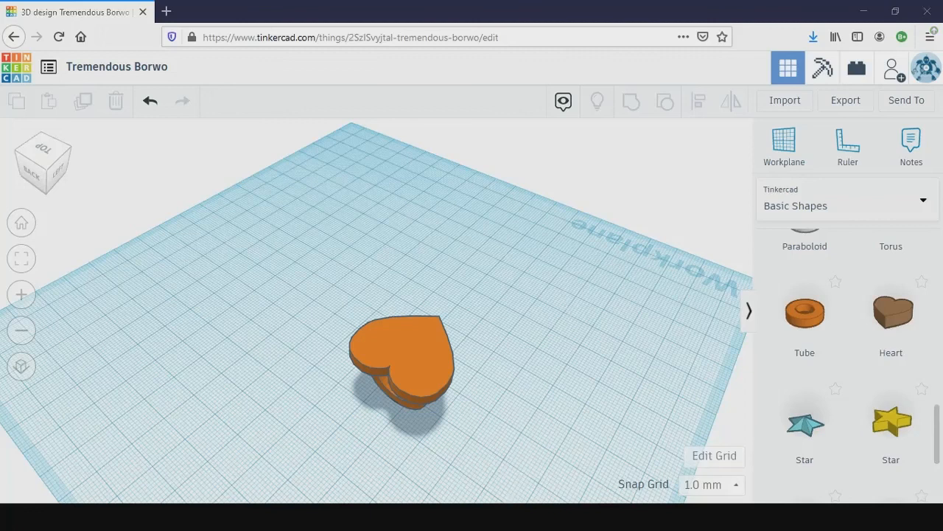